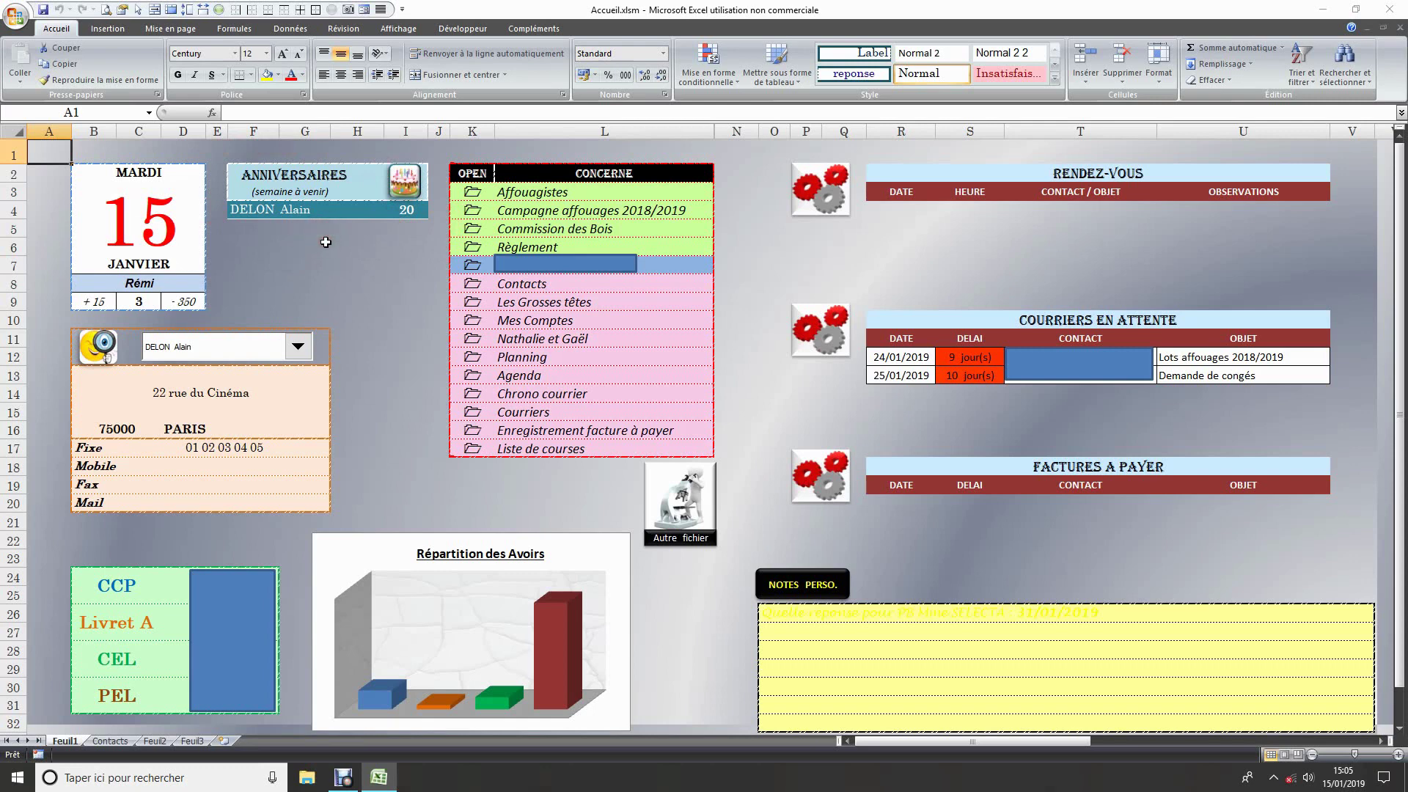
- Highlight entries in the dashboard's file list, including Mes Comptes, Agenda and Chrono courrier
click(330, 261)
click(474, 248)
click(557, 297)
click(557, 322)
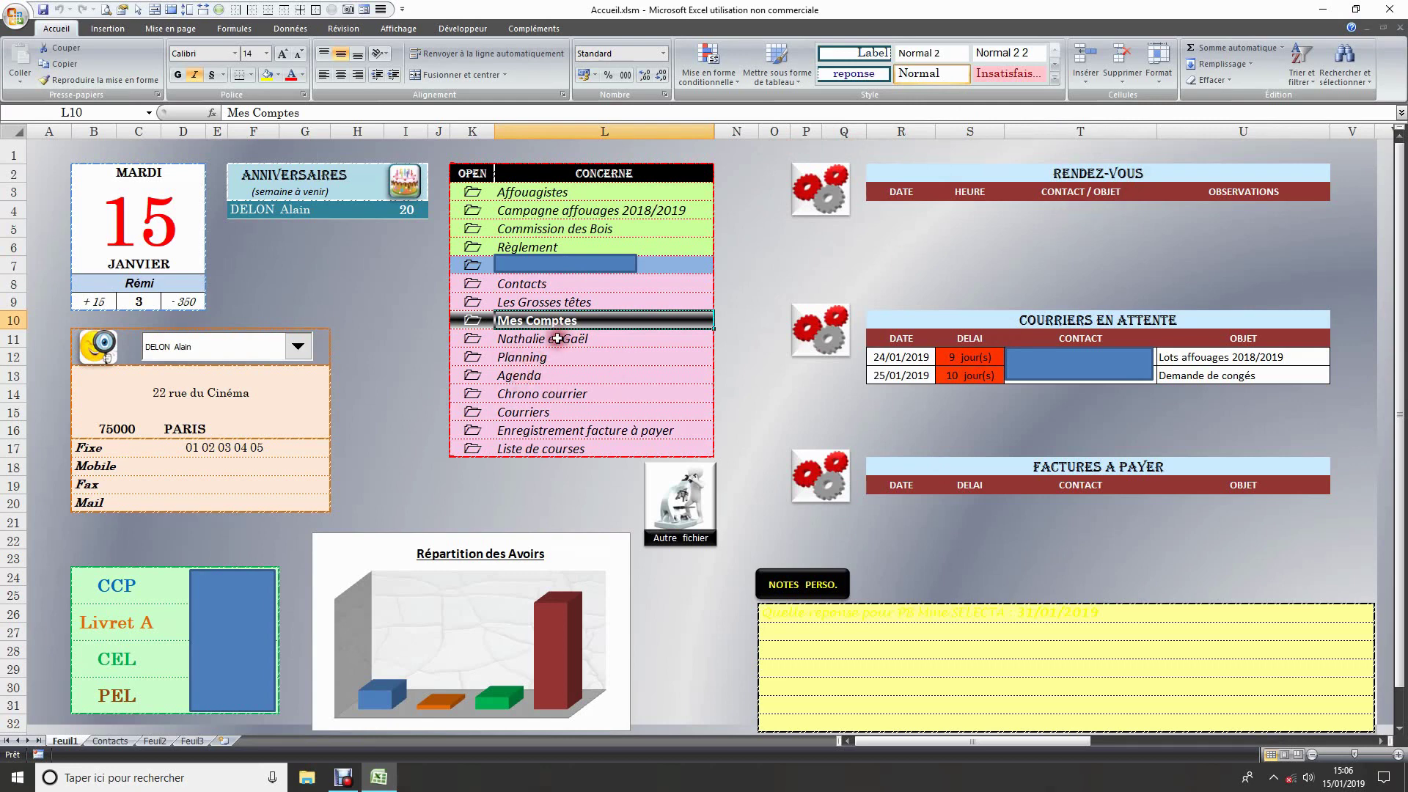
click(539, 376)
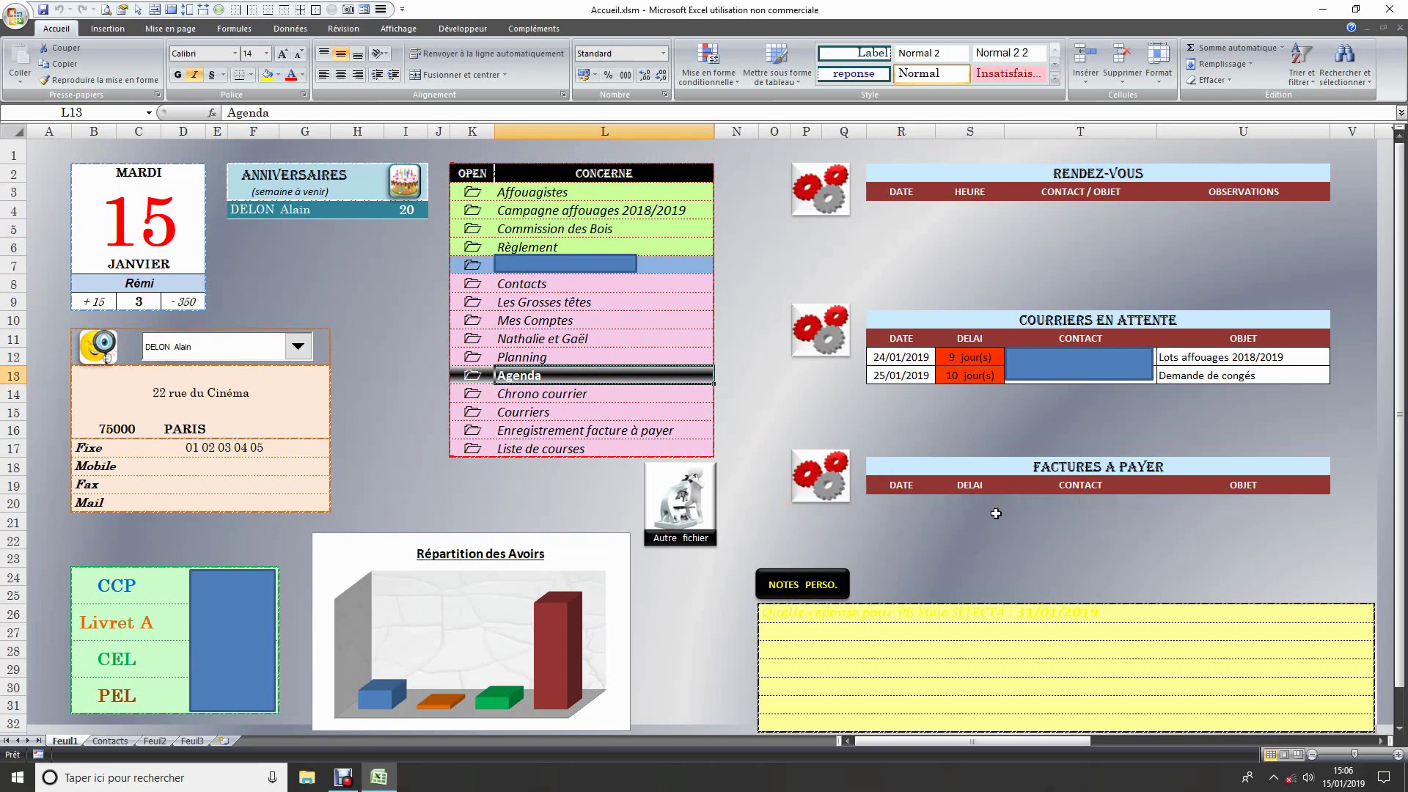
click(565, 394)
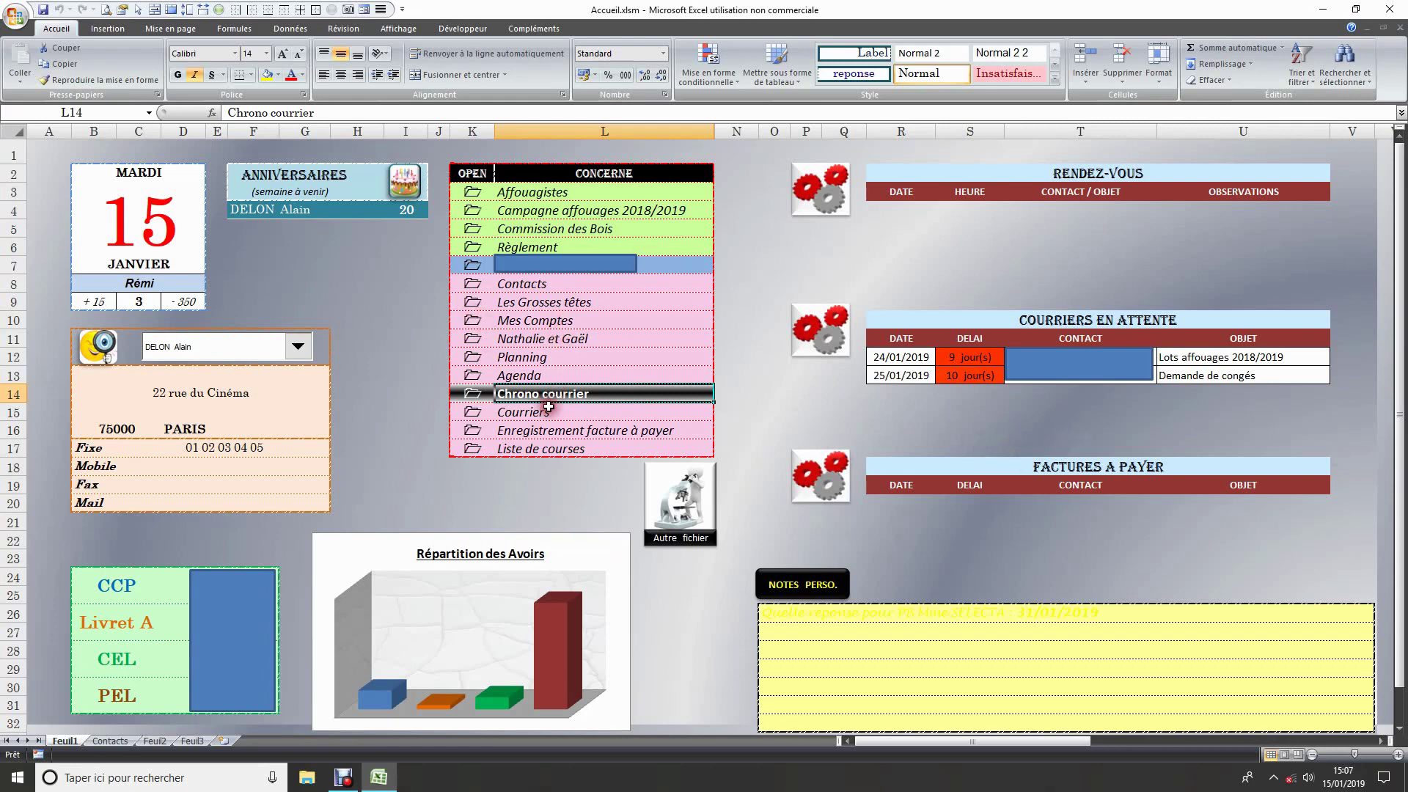
- Open the Agenda file from the dashboard list, view its RDV - A Faire entry form and exit the form
click(532, 376)
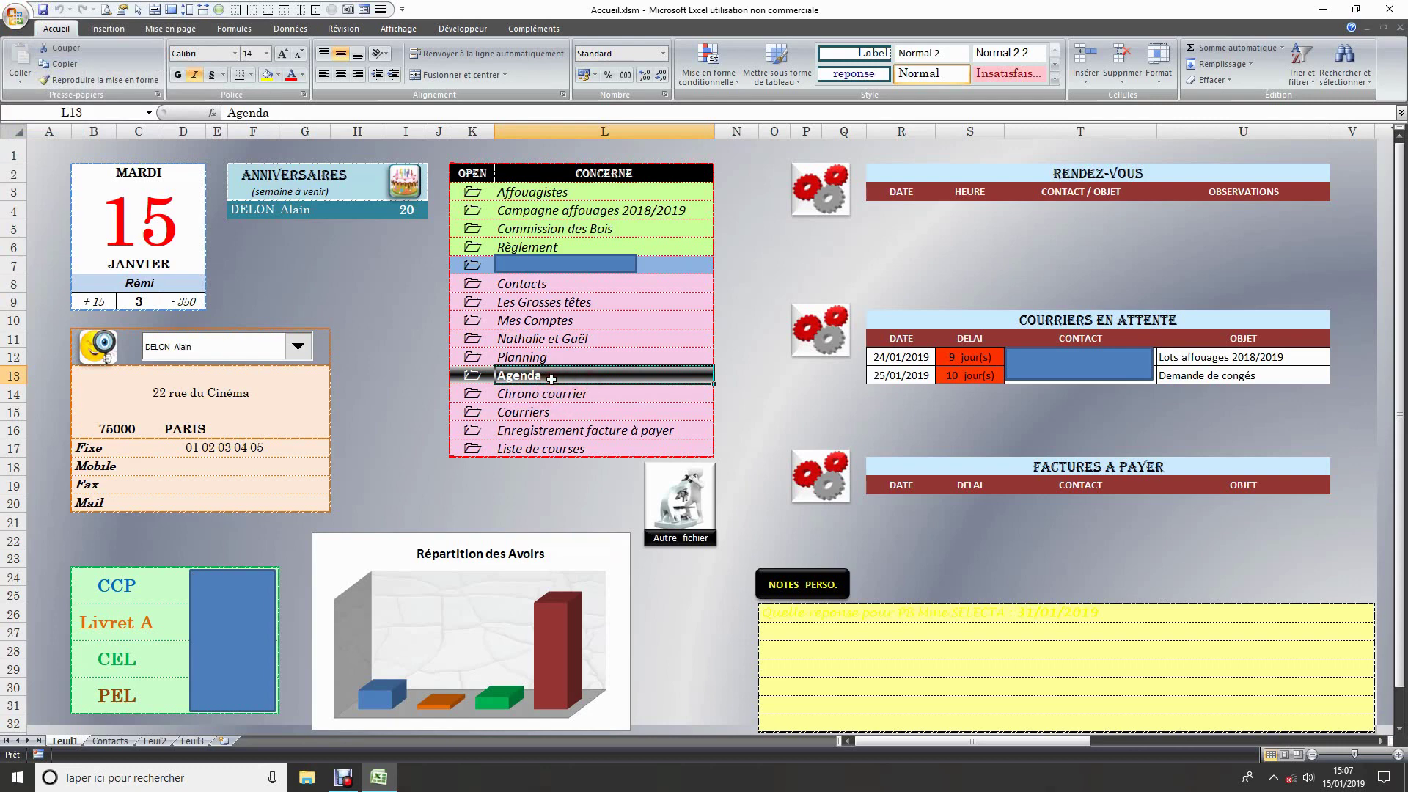
click(469, 376)
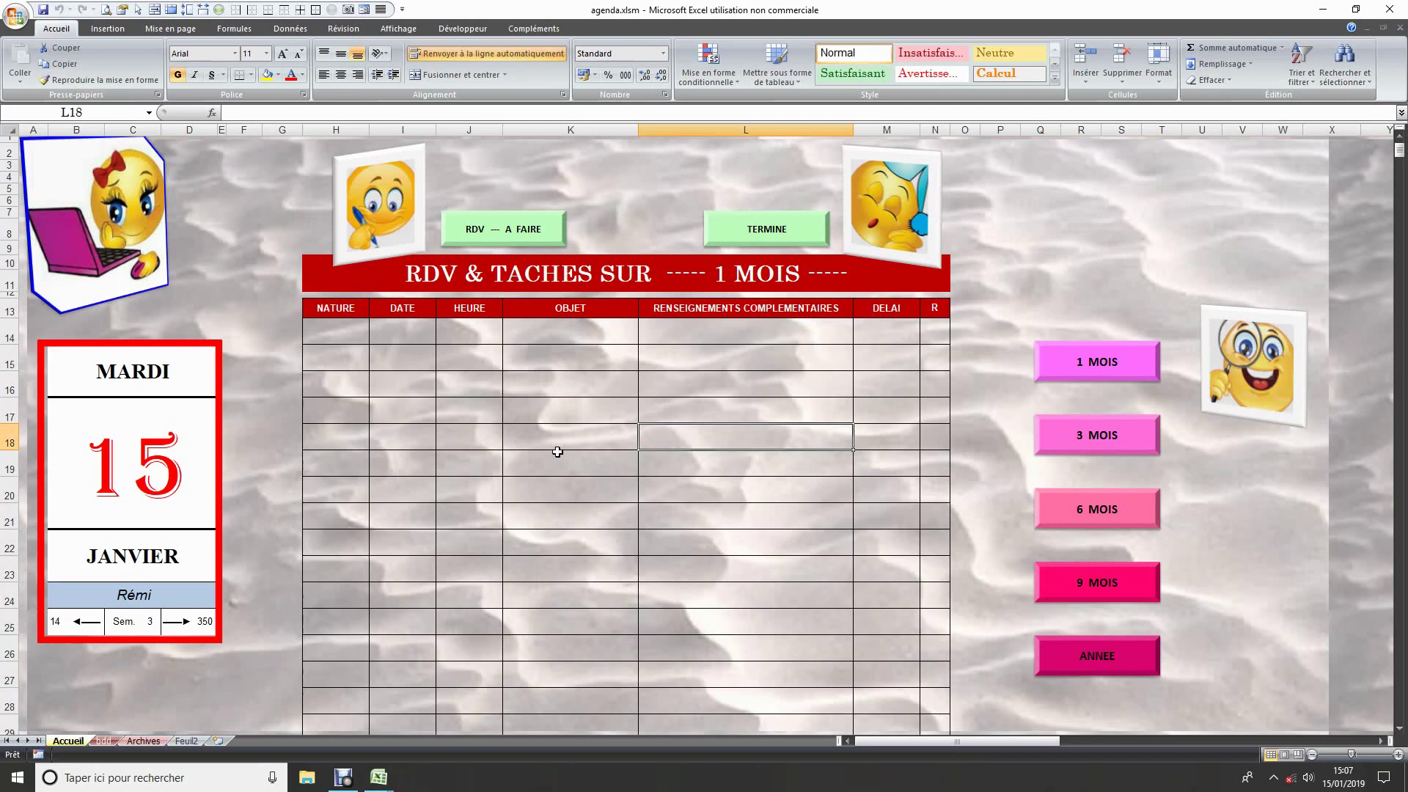
click(522, 234)
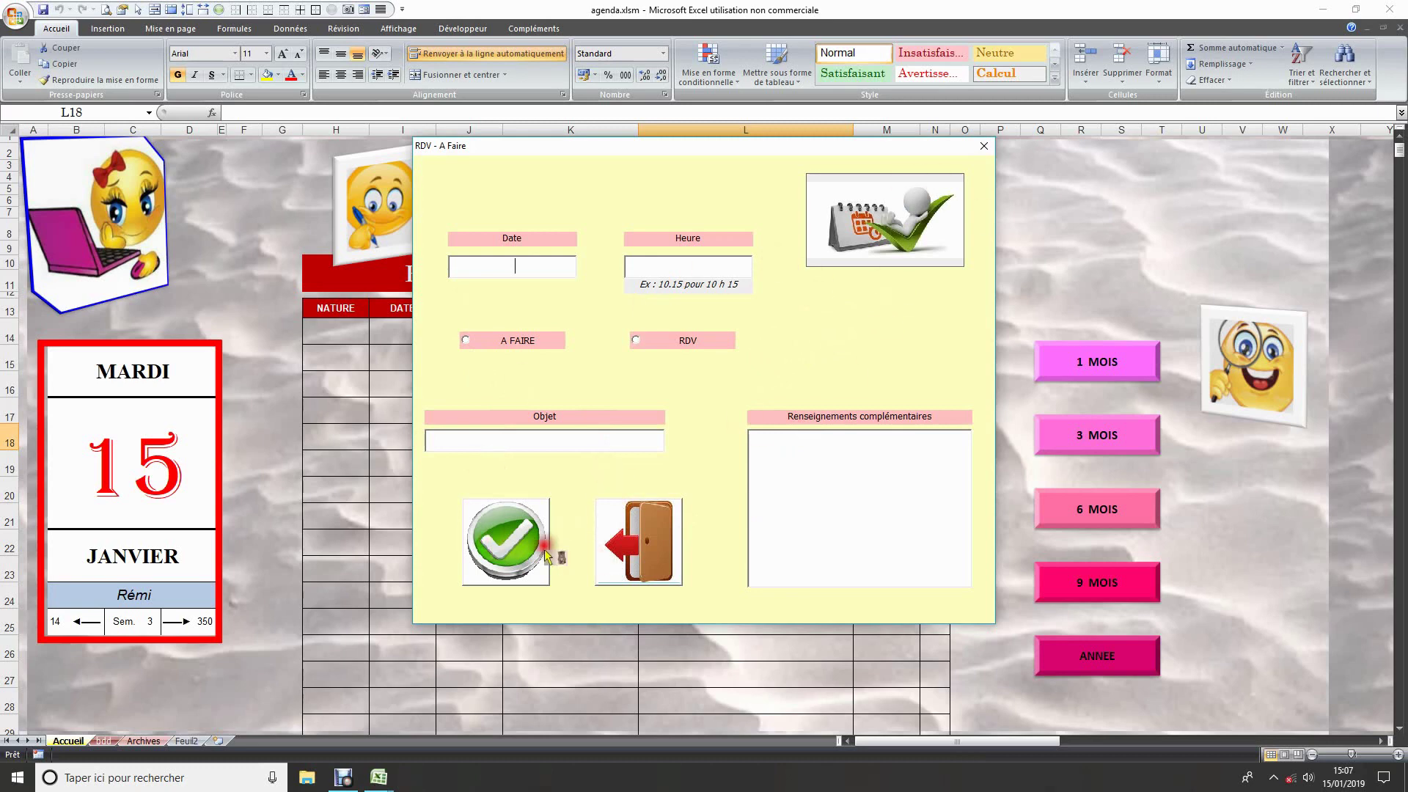
click(503, 551)
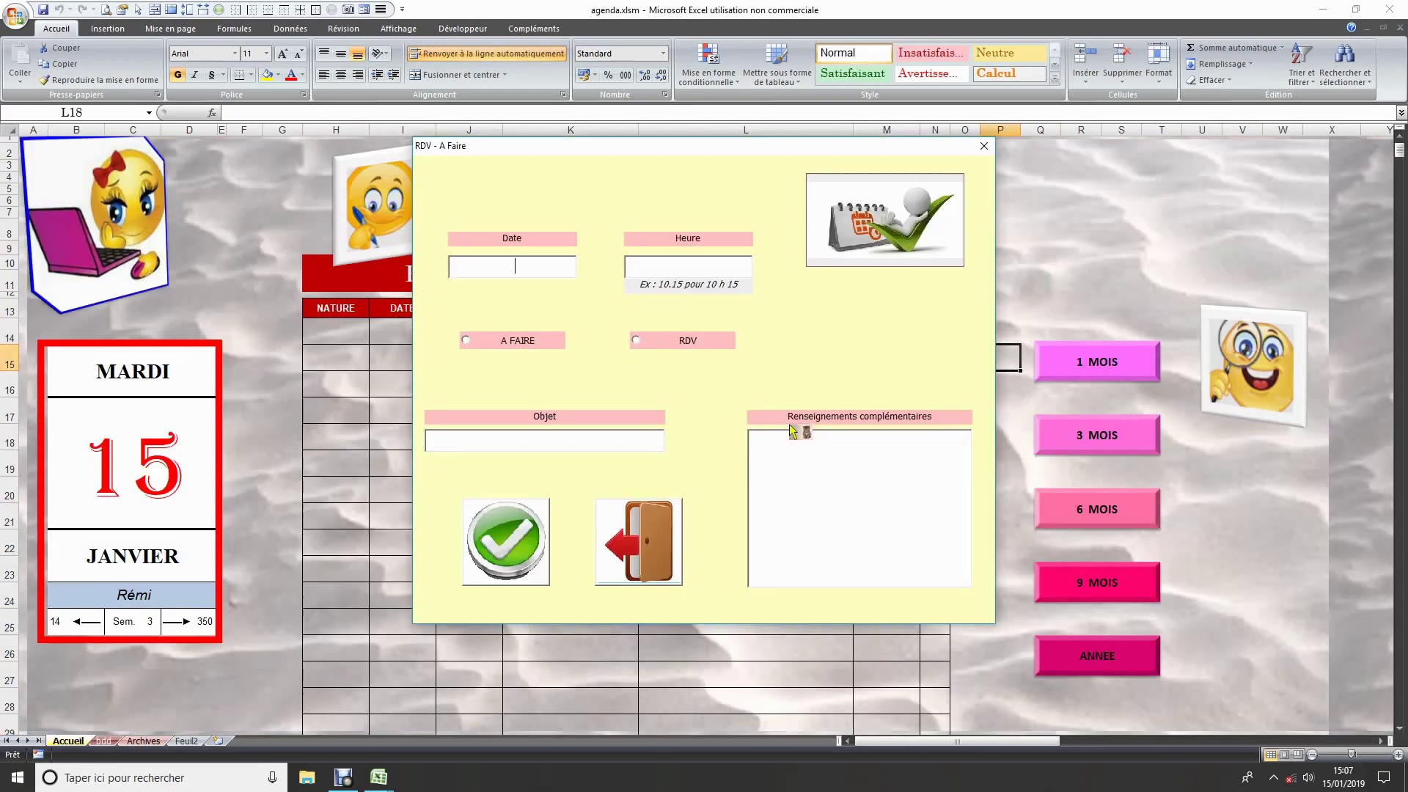
click(638, 546)
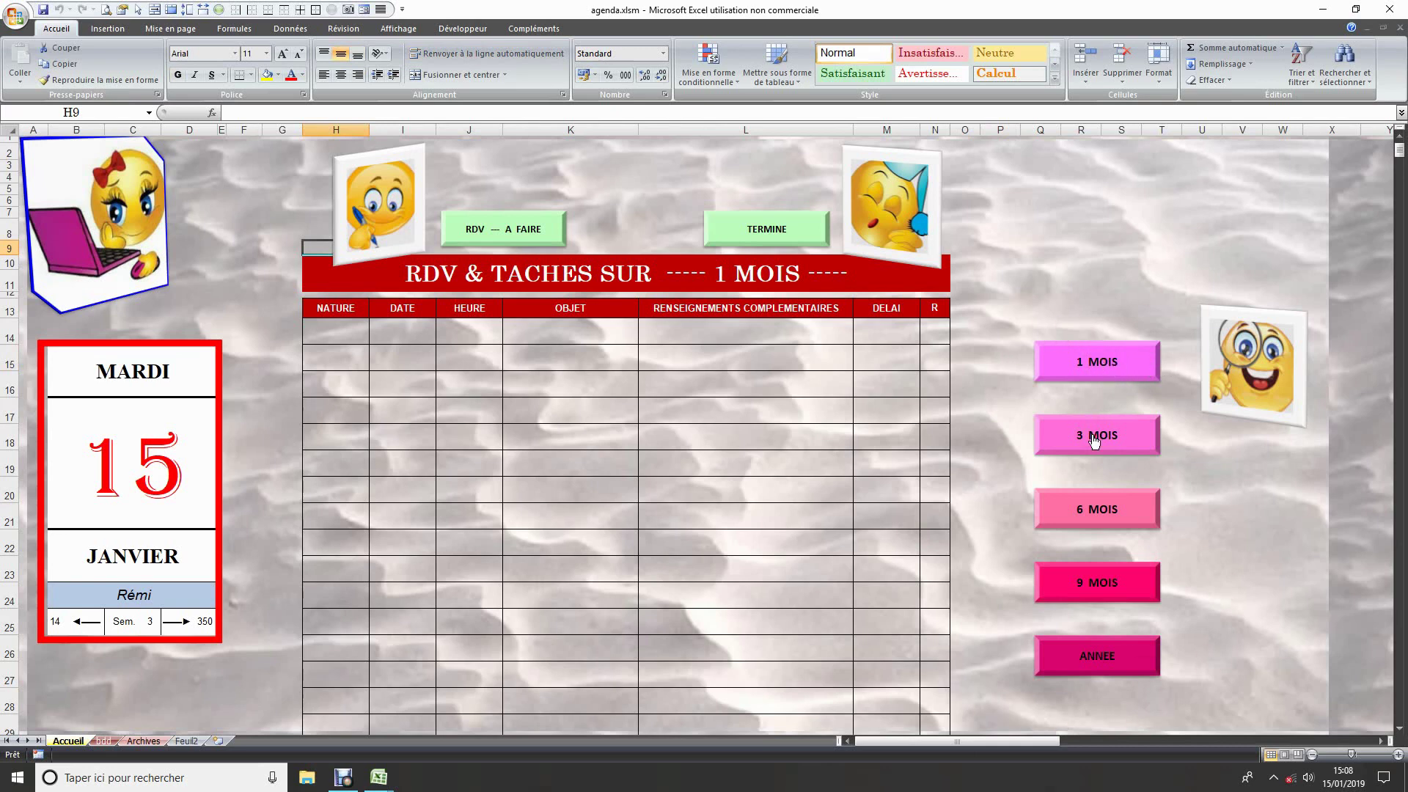
- Close the agenda.xlsm workbook to return to the Accueil dashboard
click(1079, 510)
click(1199, 526)
click(1389, 9)
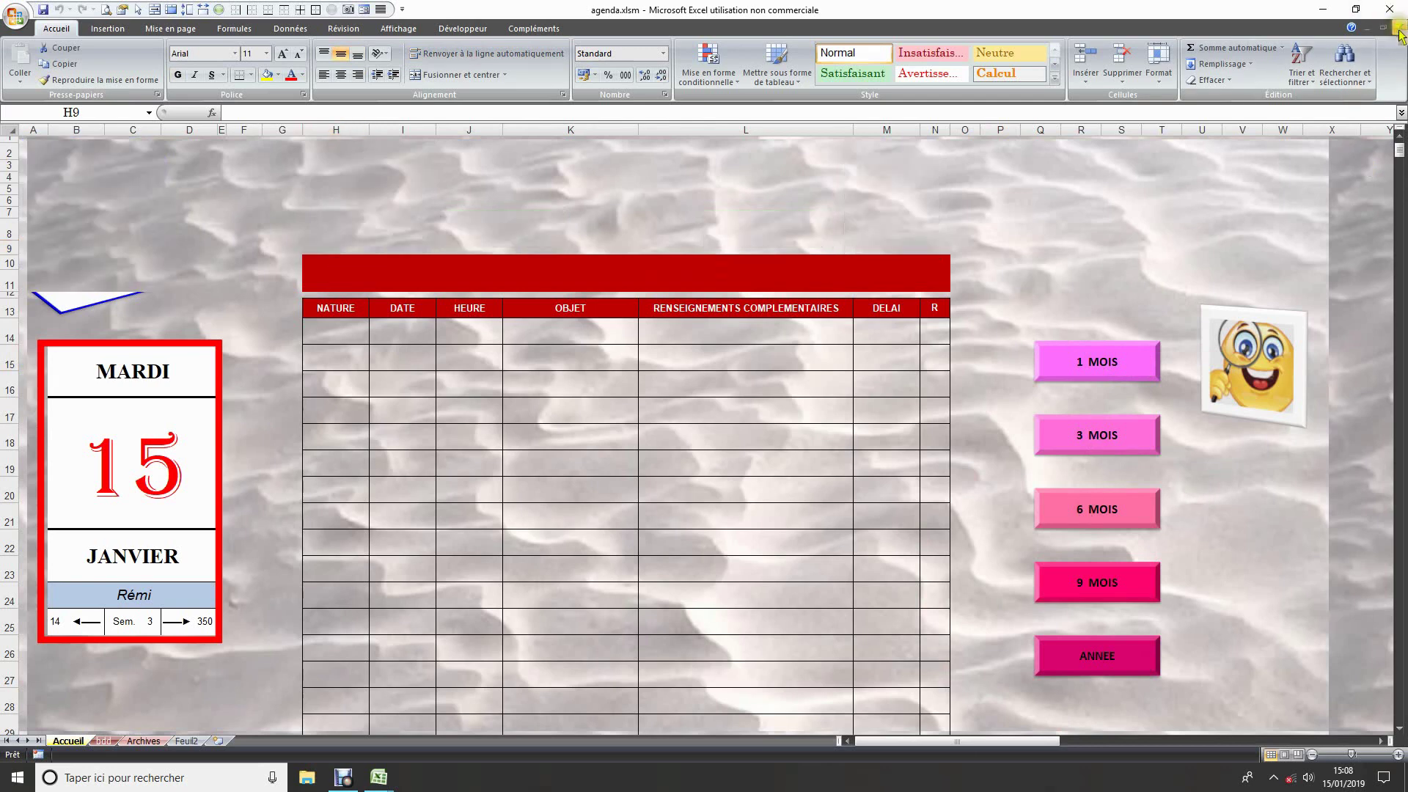
click(722, 431)
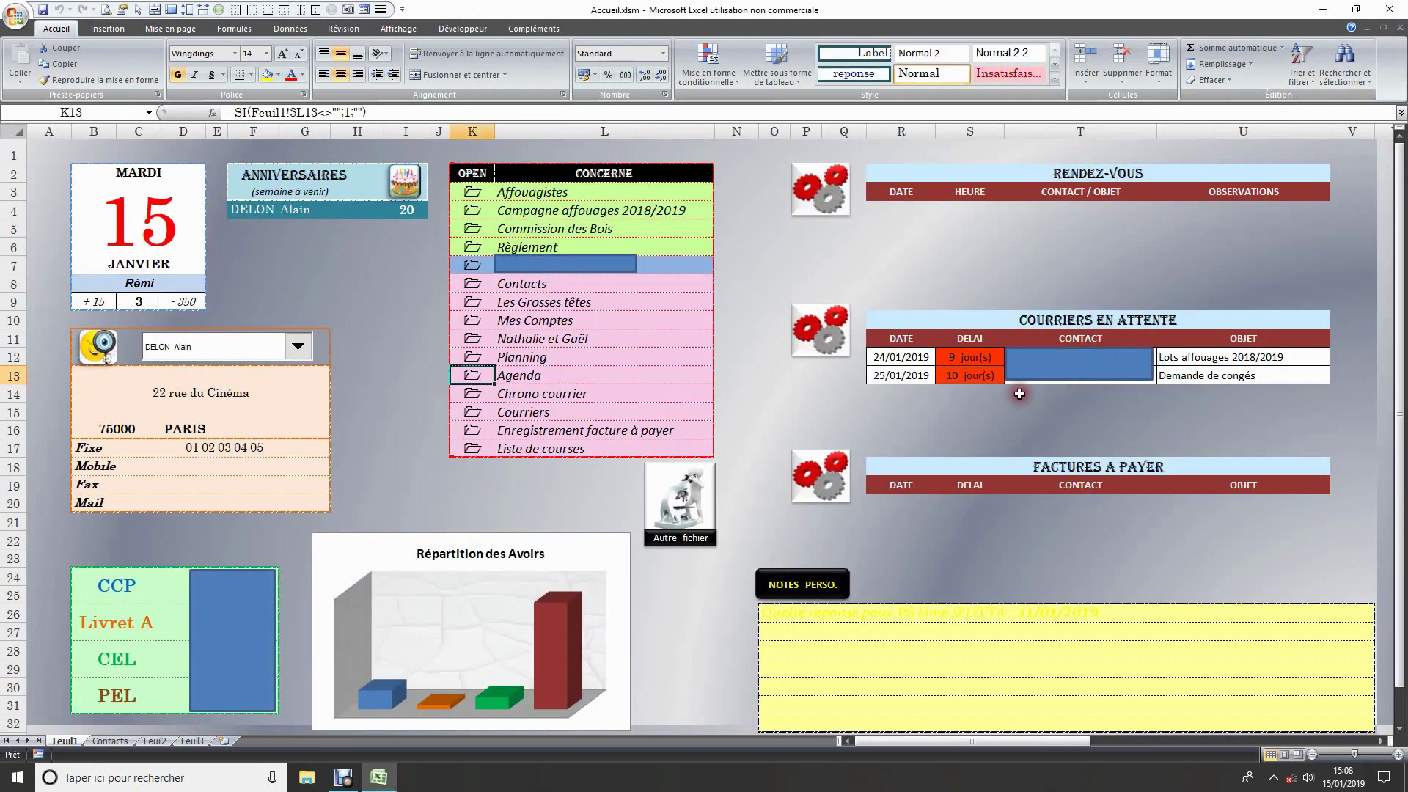
- Open the Chrono courrier file from the dashboard list and view the mail records from the first column
click(562, 400)
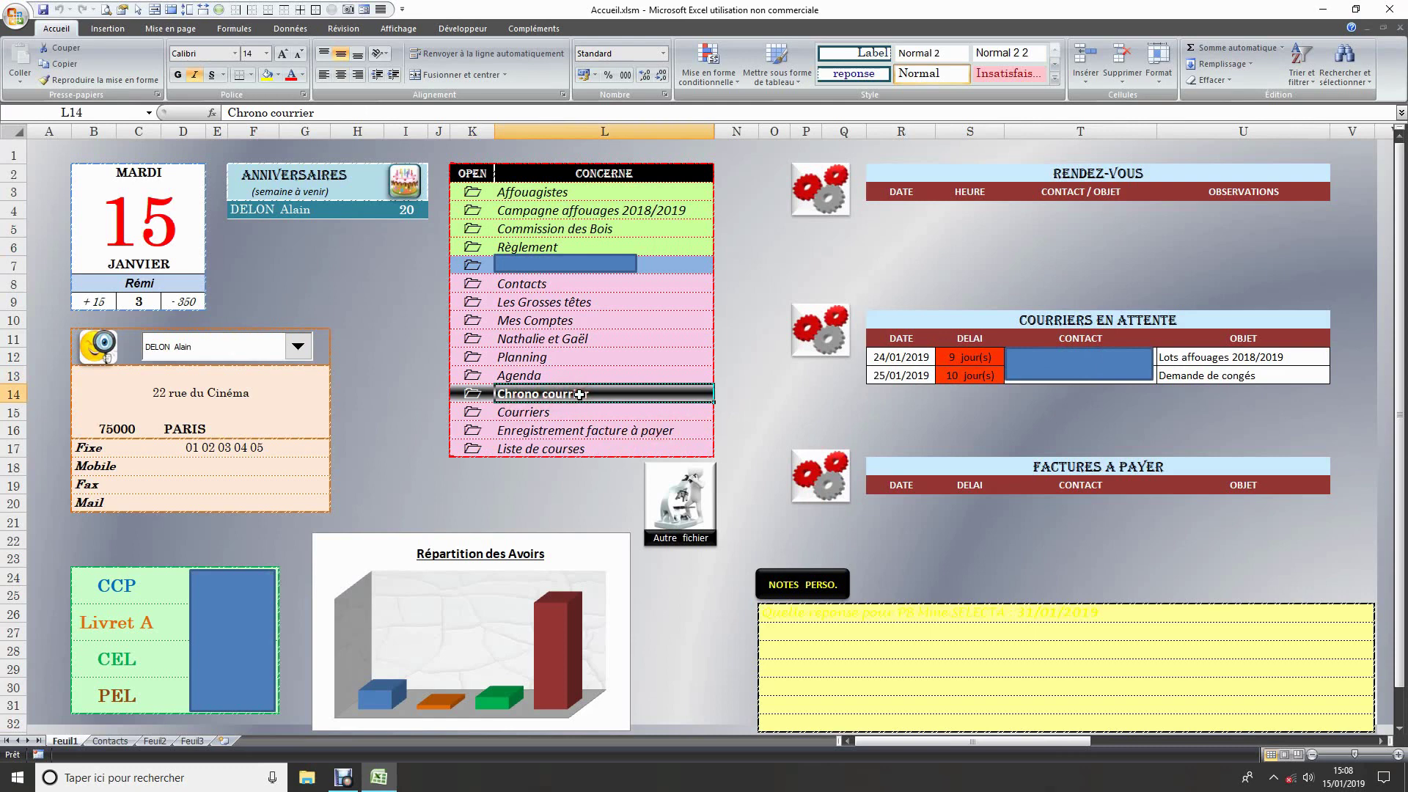
click(472, 397)
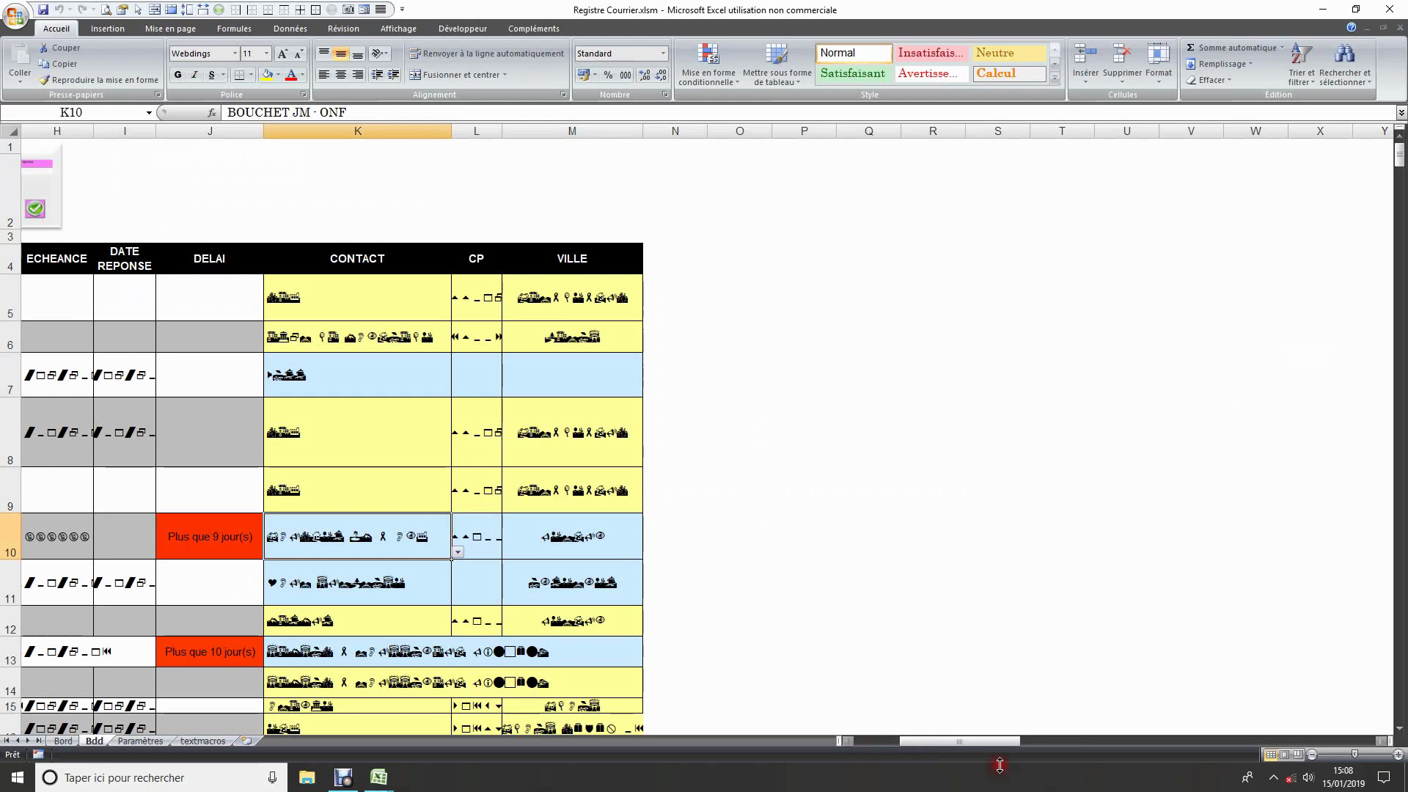
drag(981, 741, 920, 747)
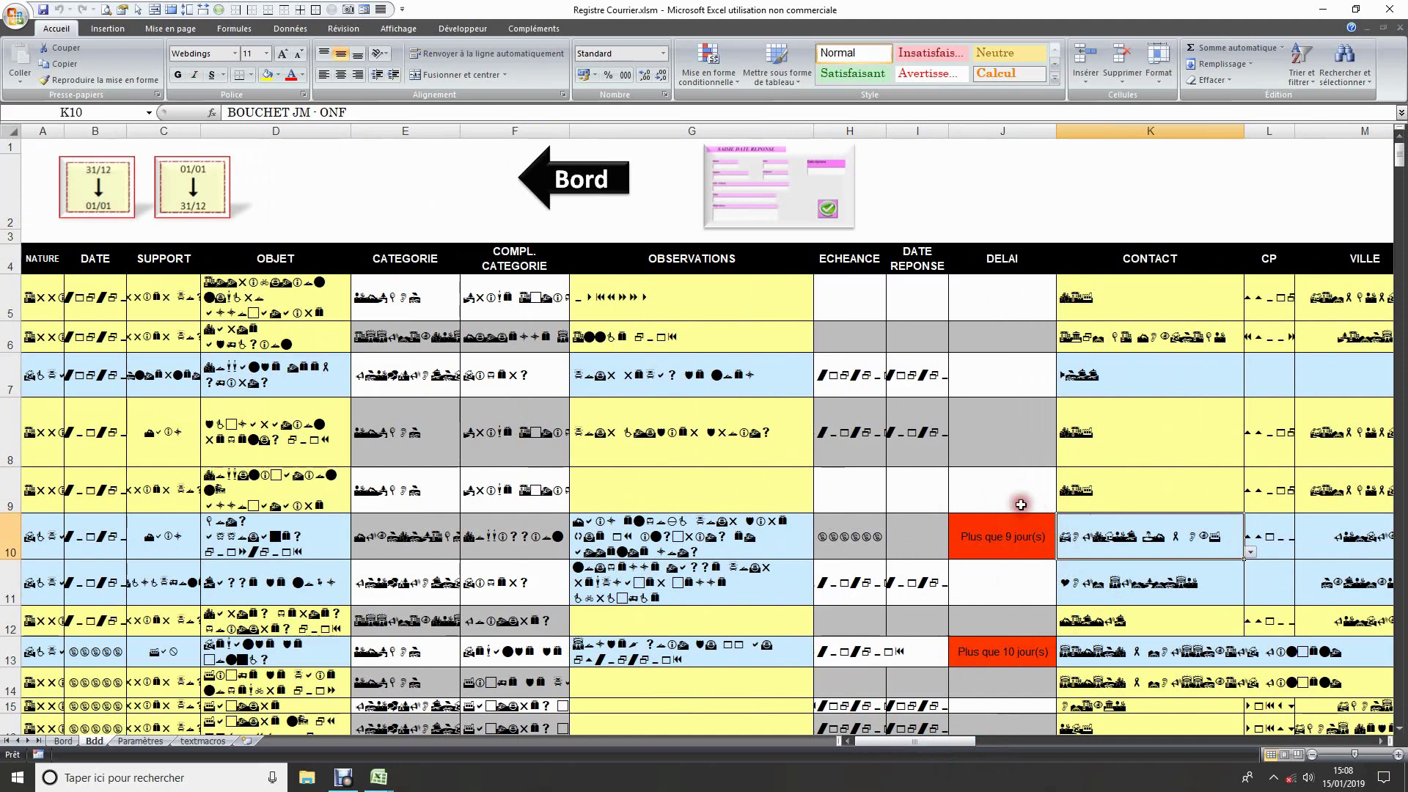
- Switch to the Accueil dashboard and back to the Registre Courrier workbook
click(382, 783)
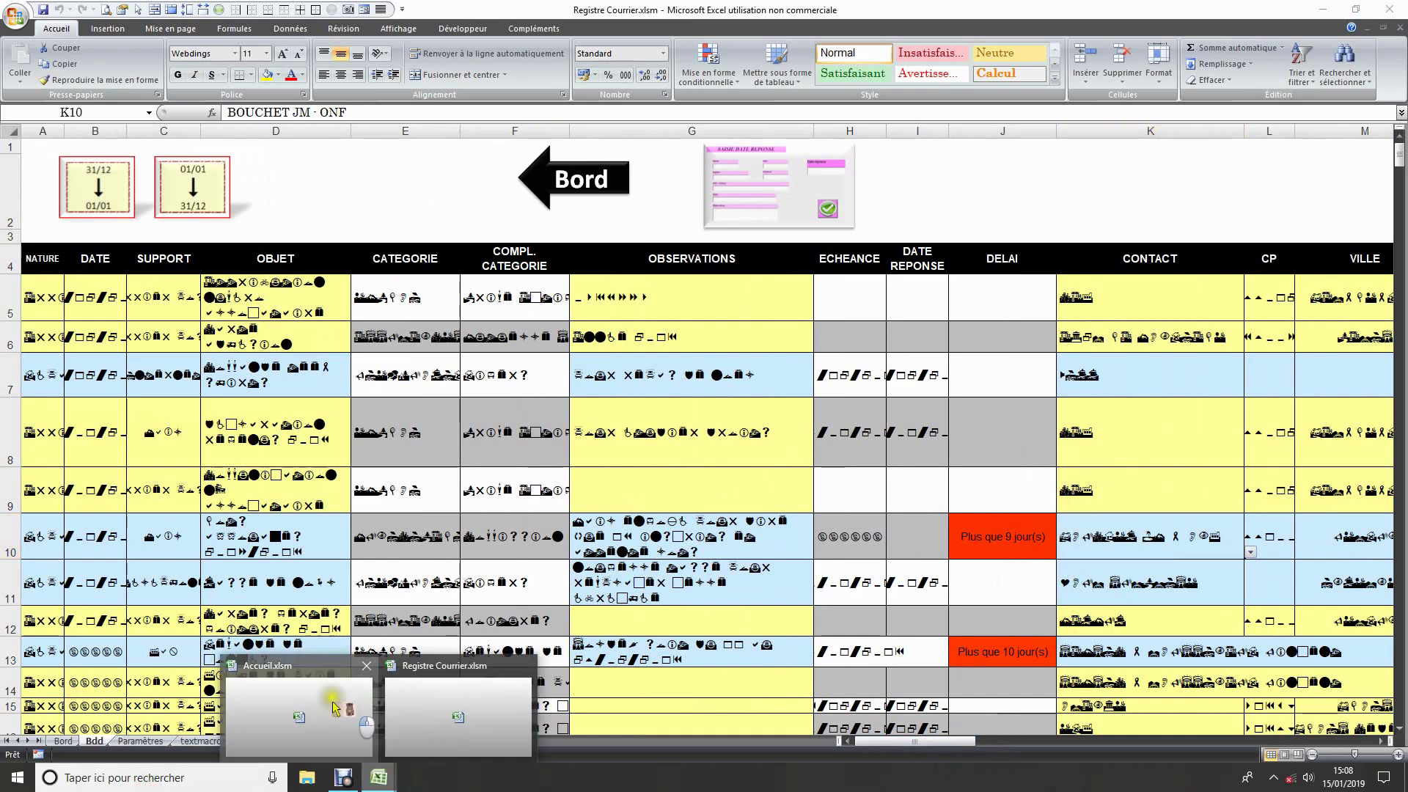
click(330, 697)
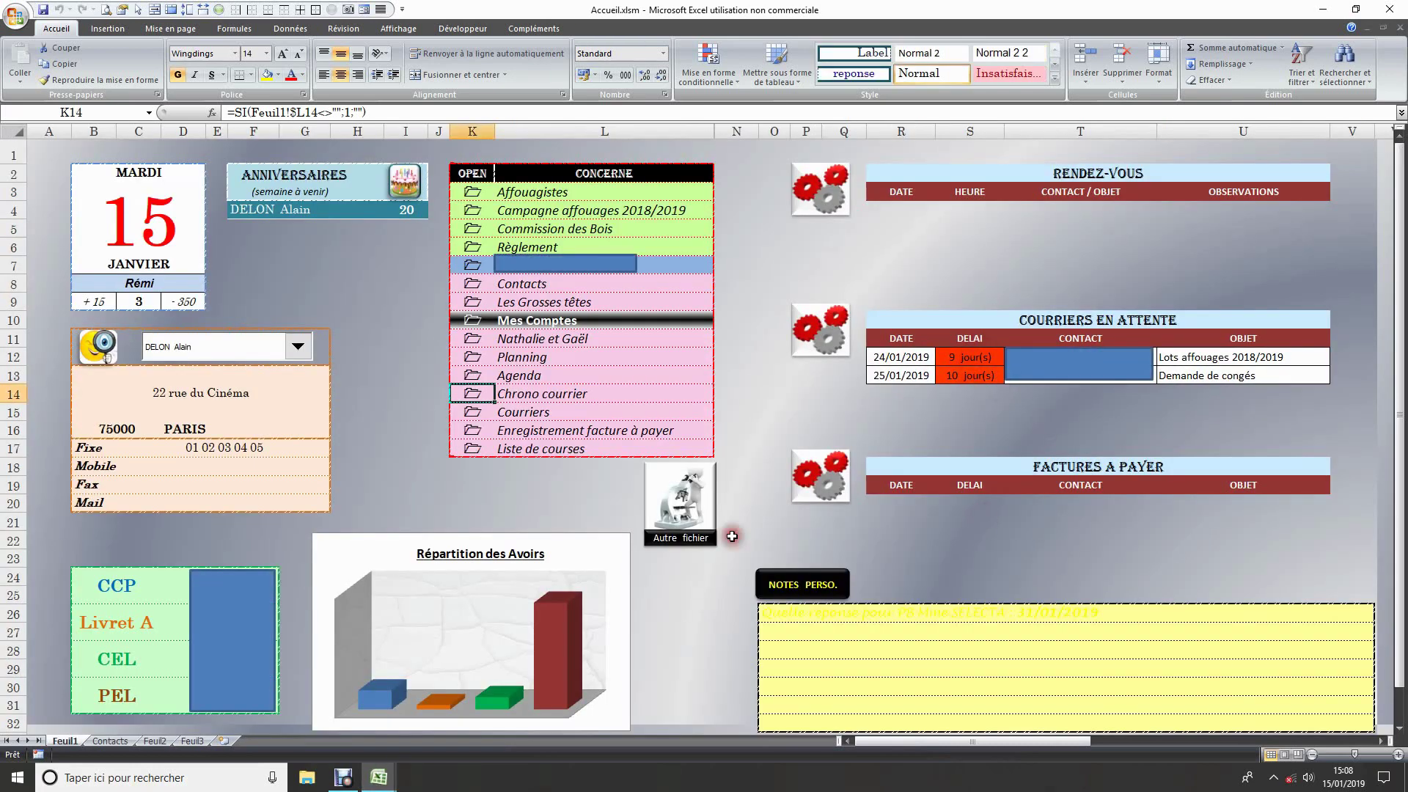
click(379, 777)
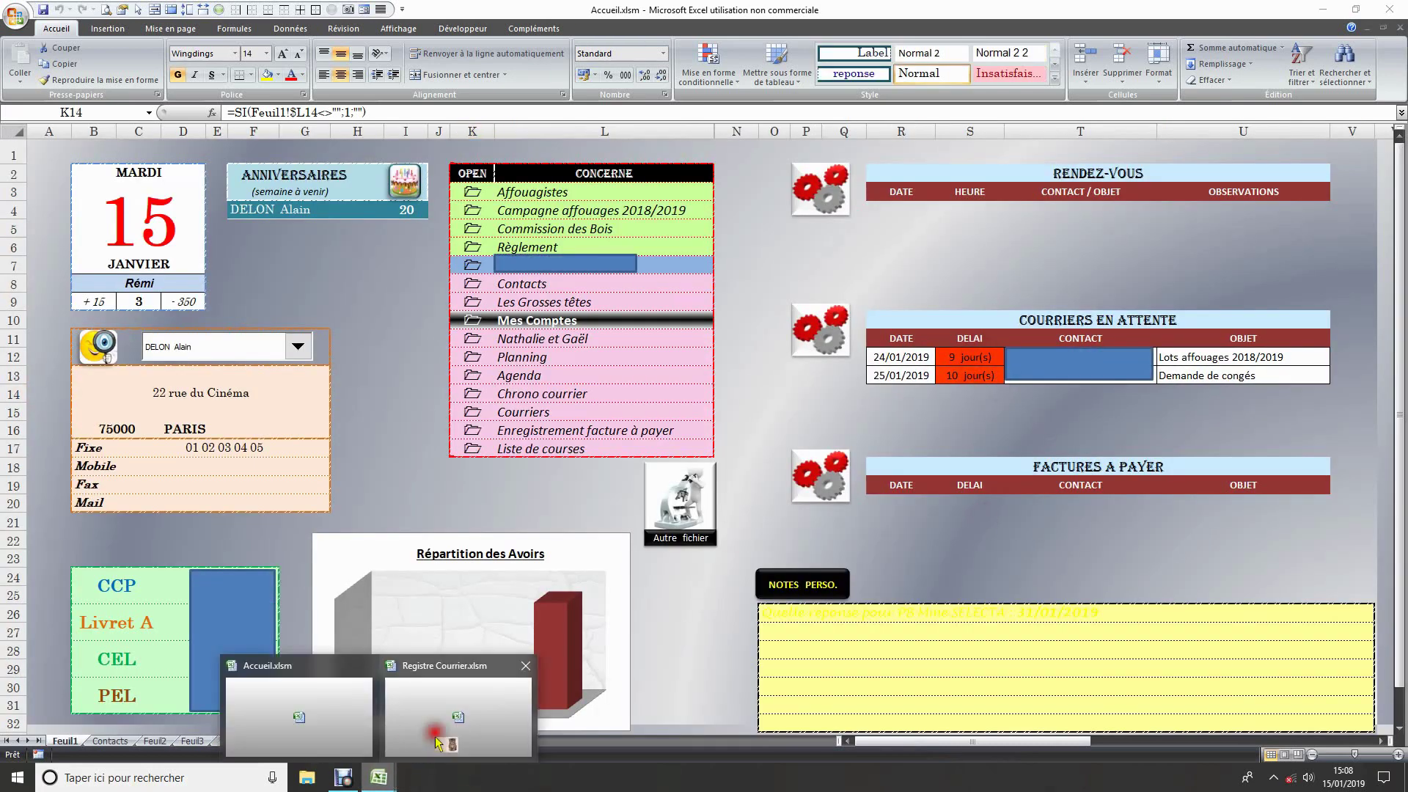
click(420, 705)
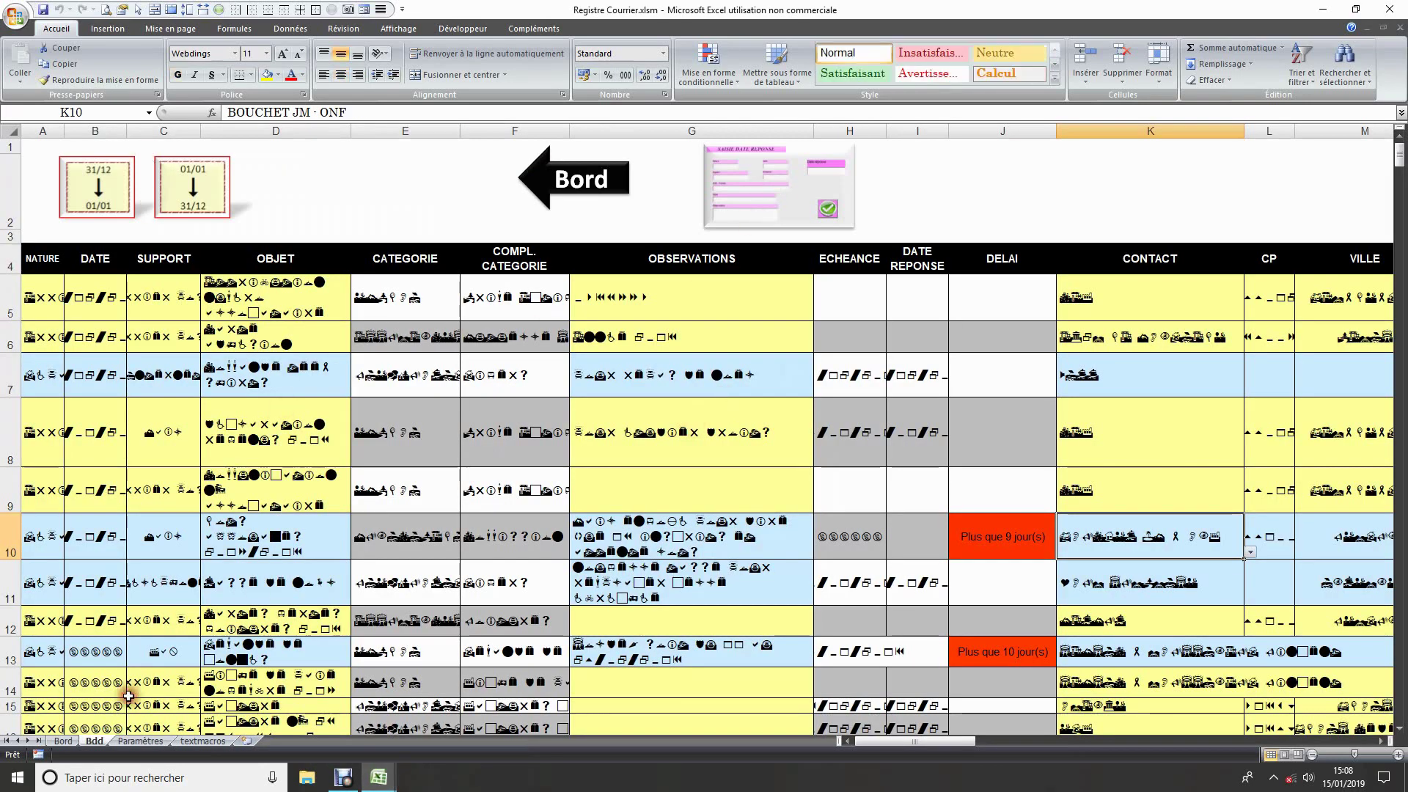
- Open the Nouvel enregistrement form from the Bord sheet and view the choices offered for Nature
click(584, 183)
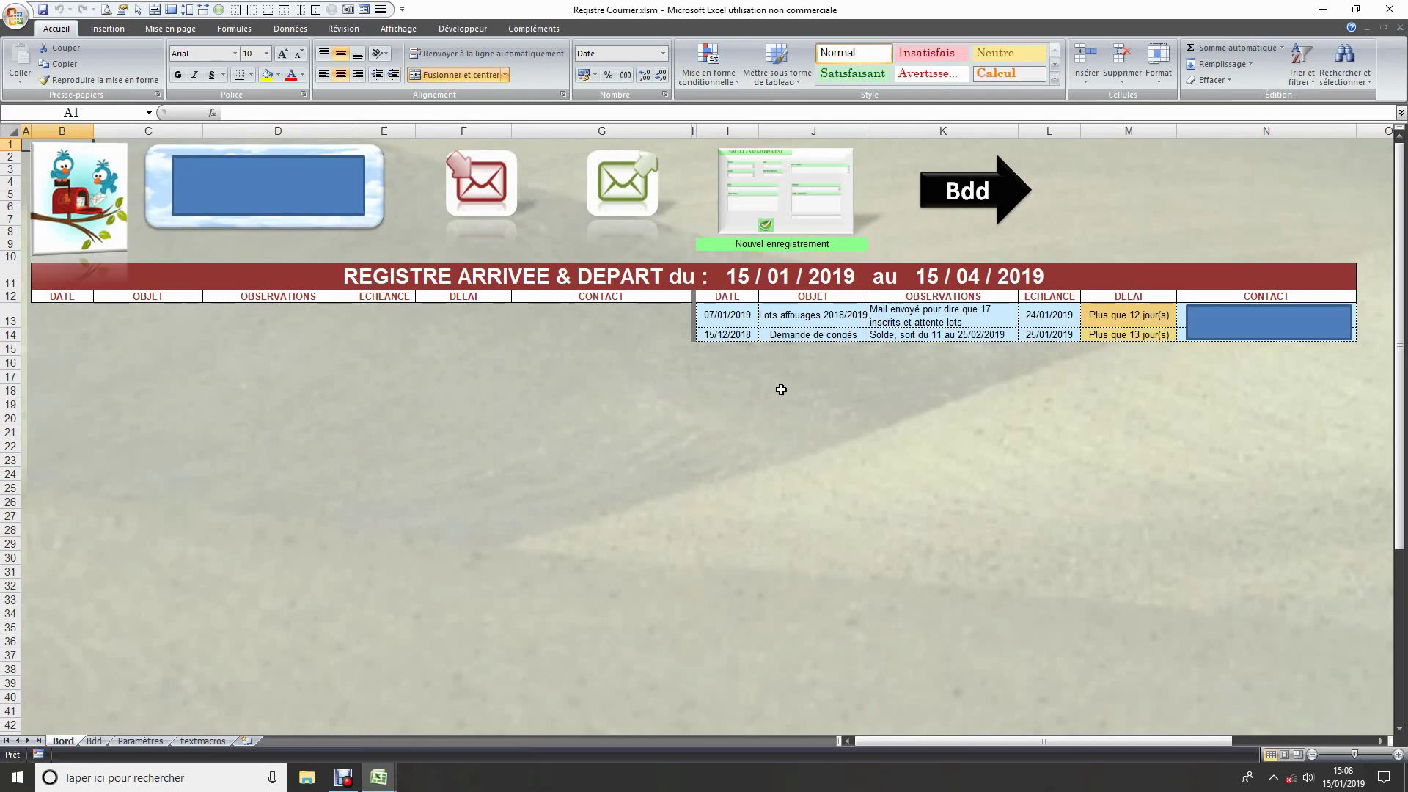
click(812, 196)
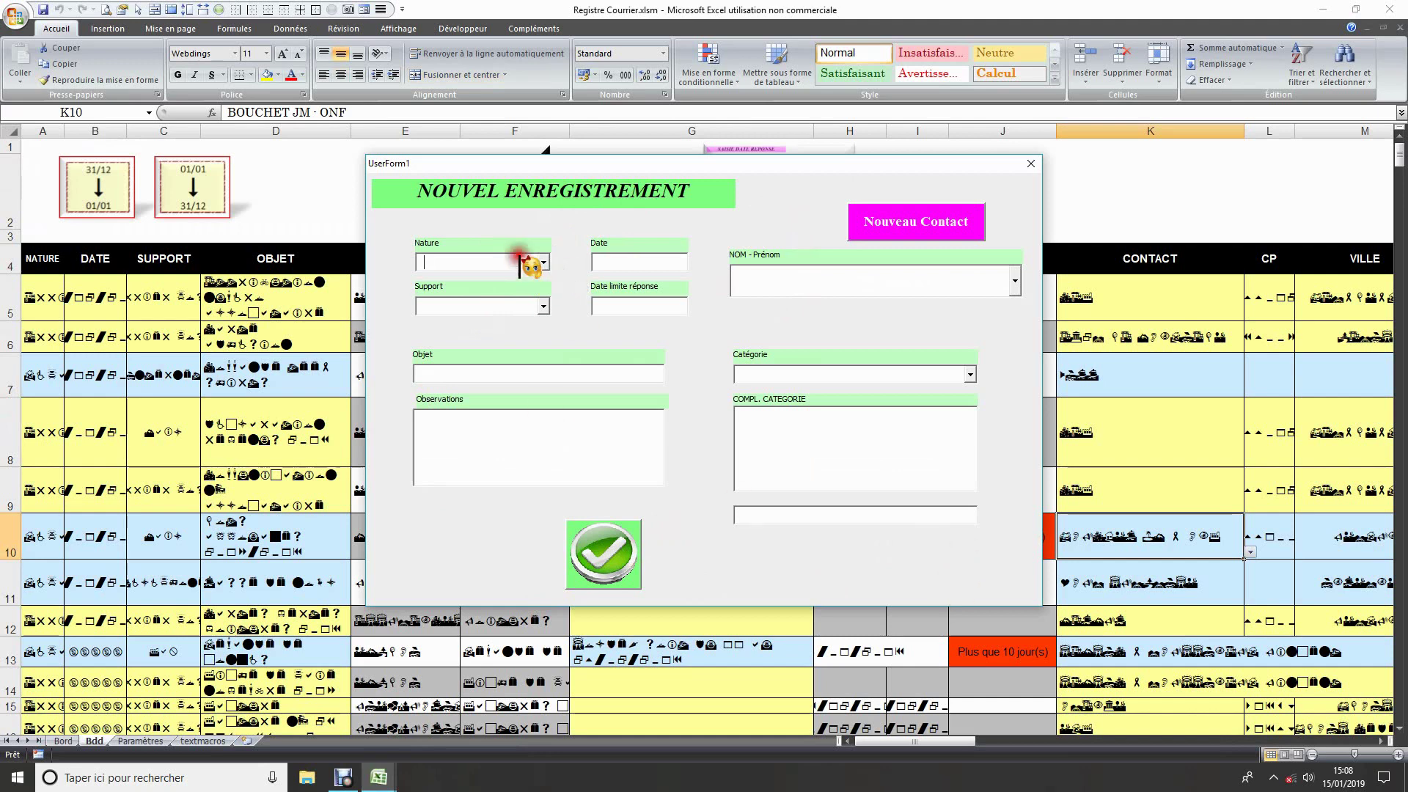
click(543, 267)
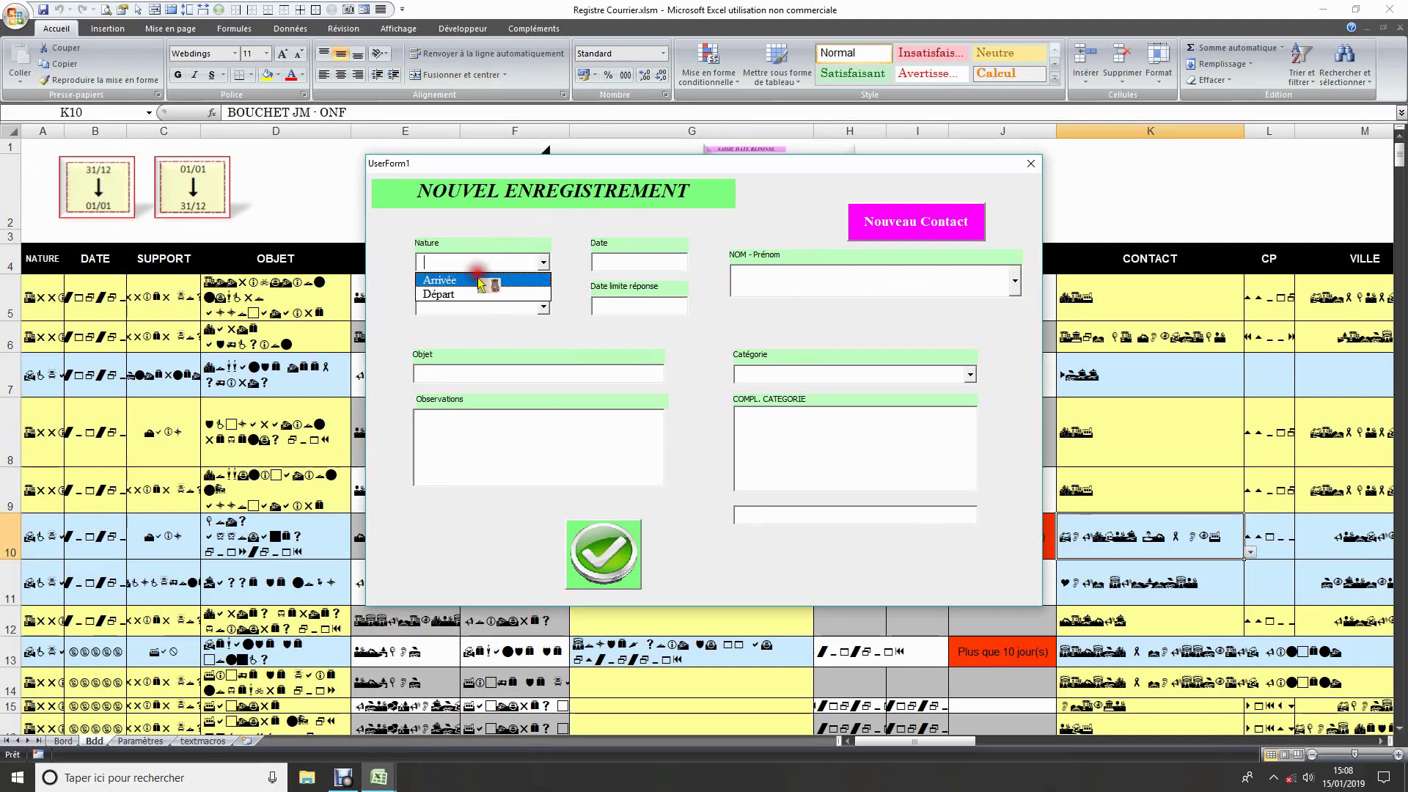
click(634, 263)
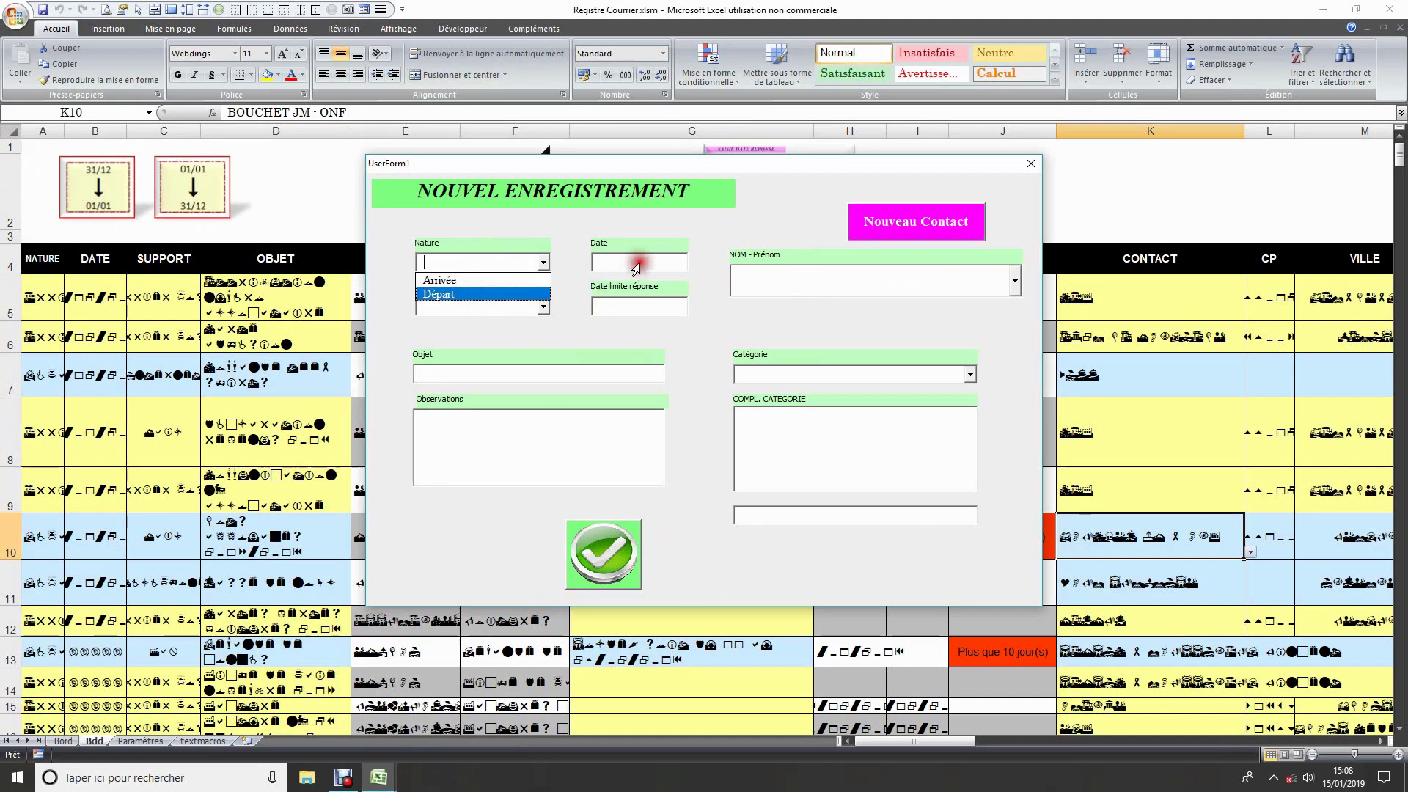
click(519, 323)
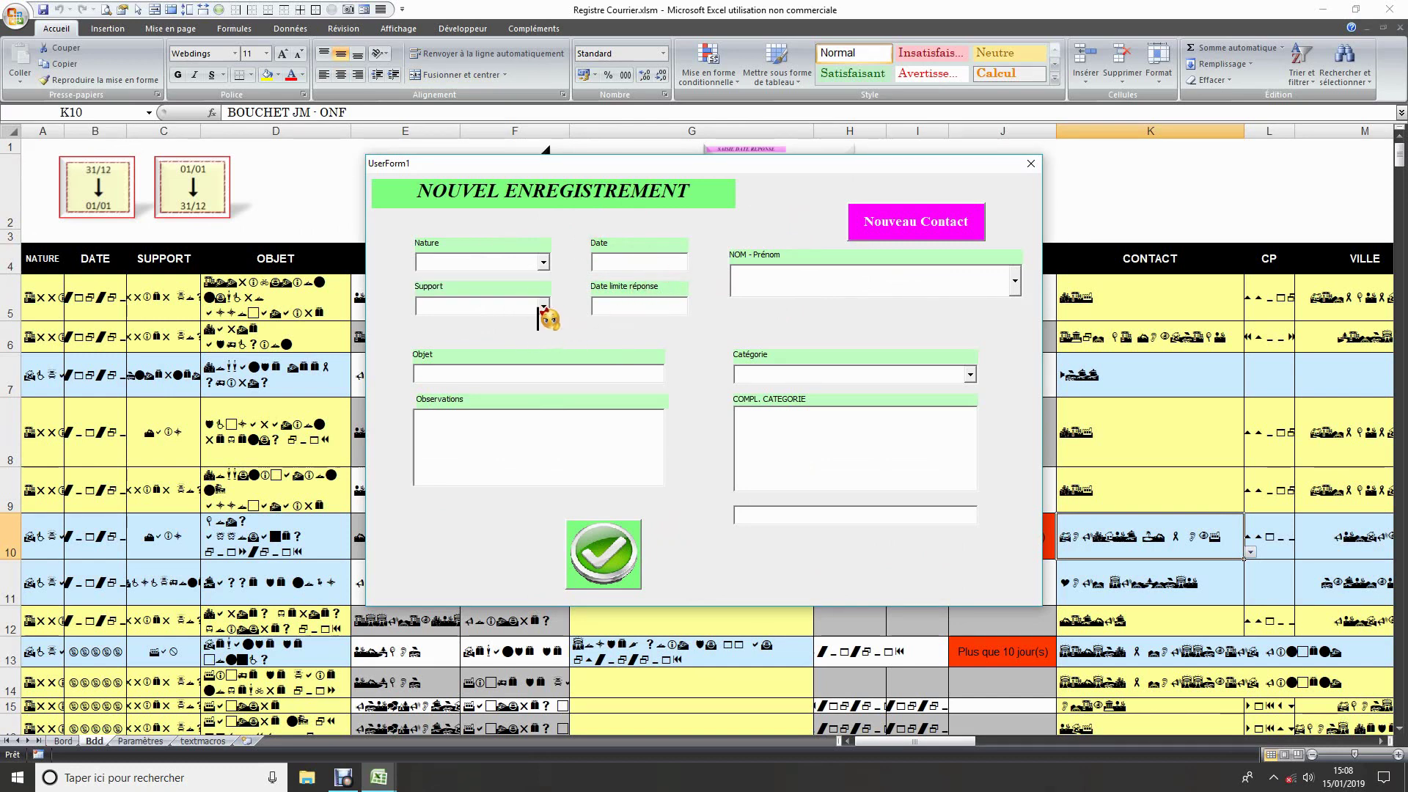
- View the choices offered for Support in the new record form
click(544, 308)
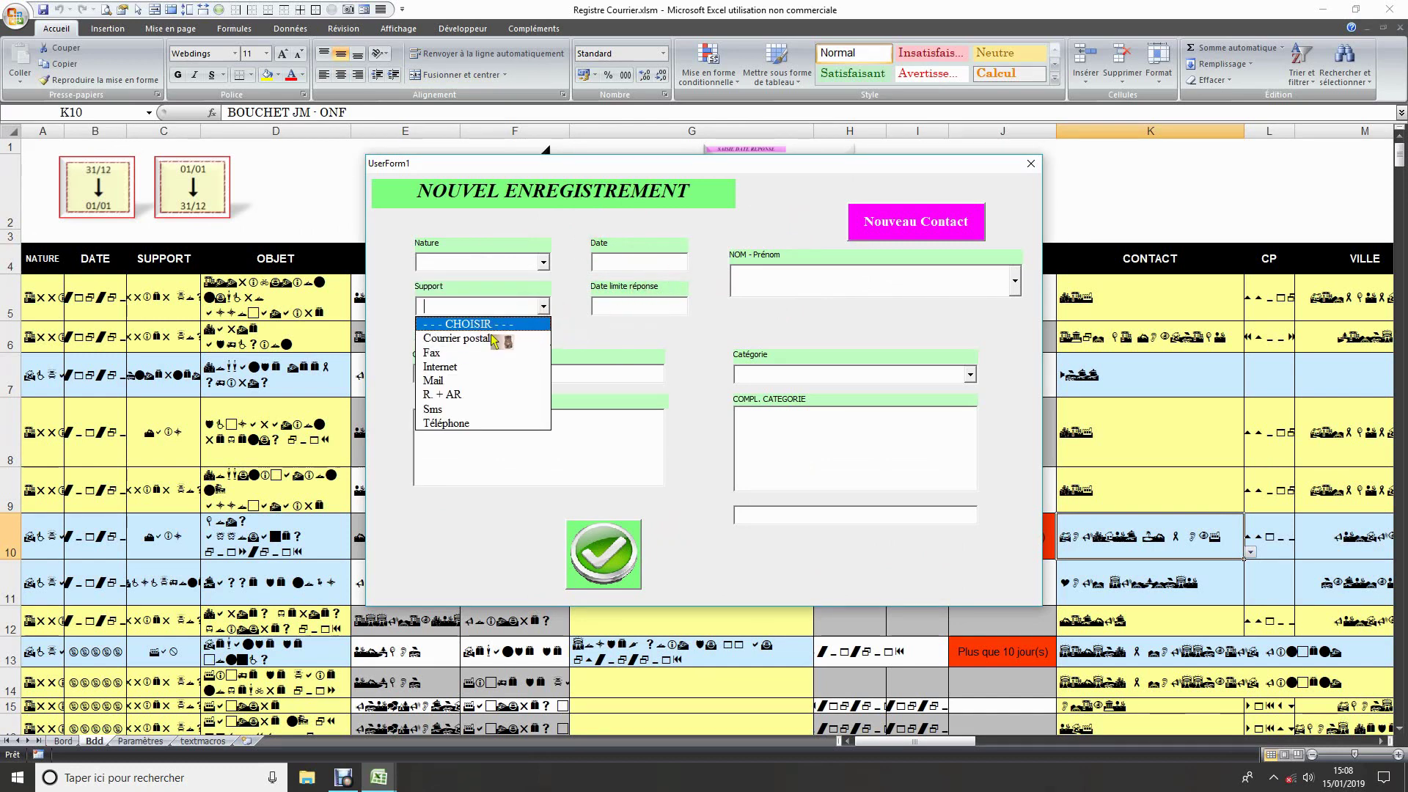
click(481, 396)
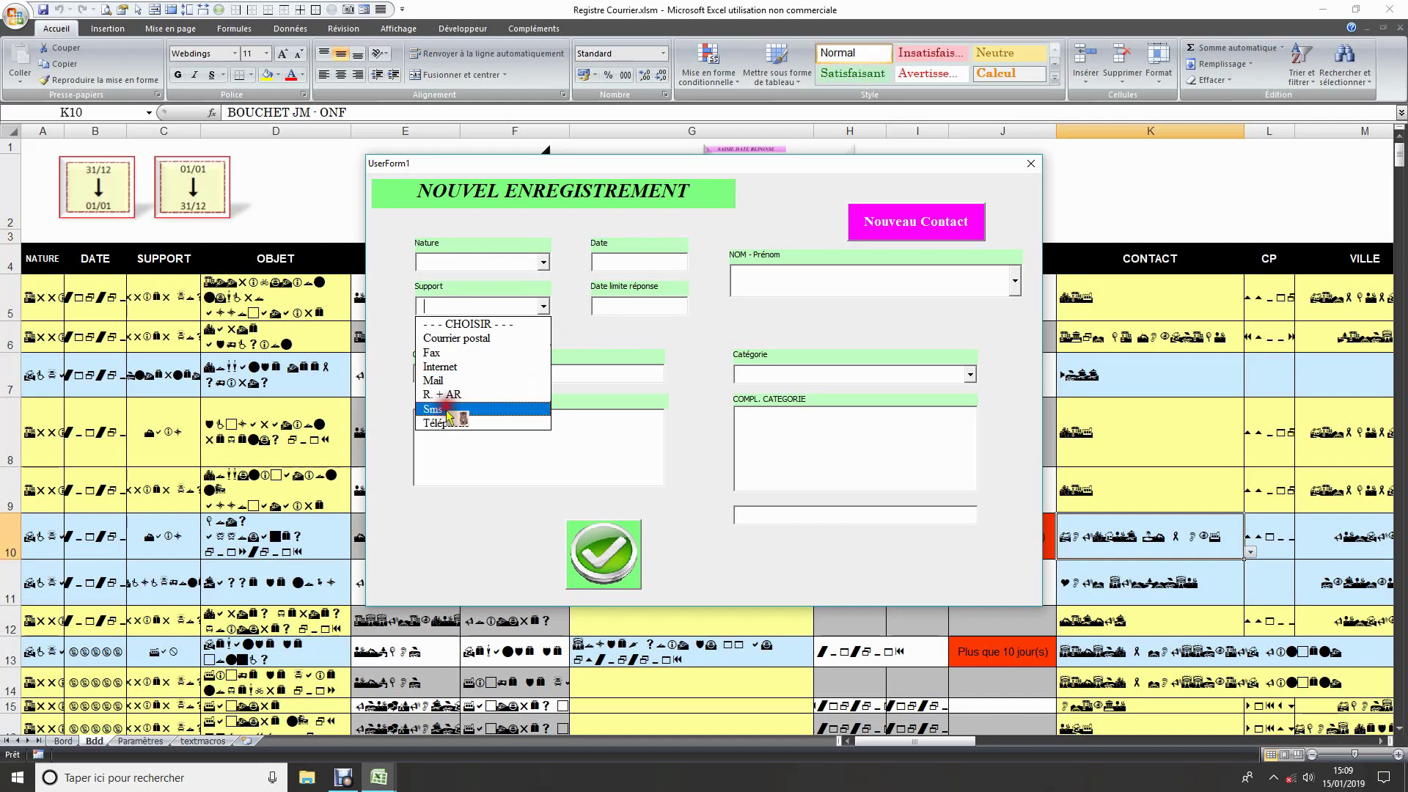
click(481, 423)
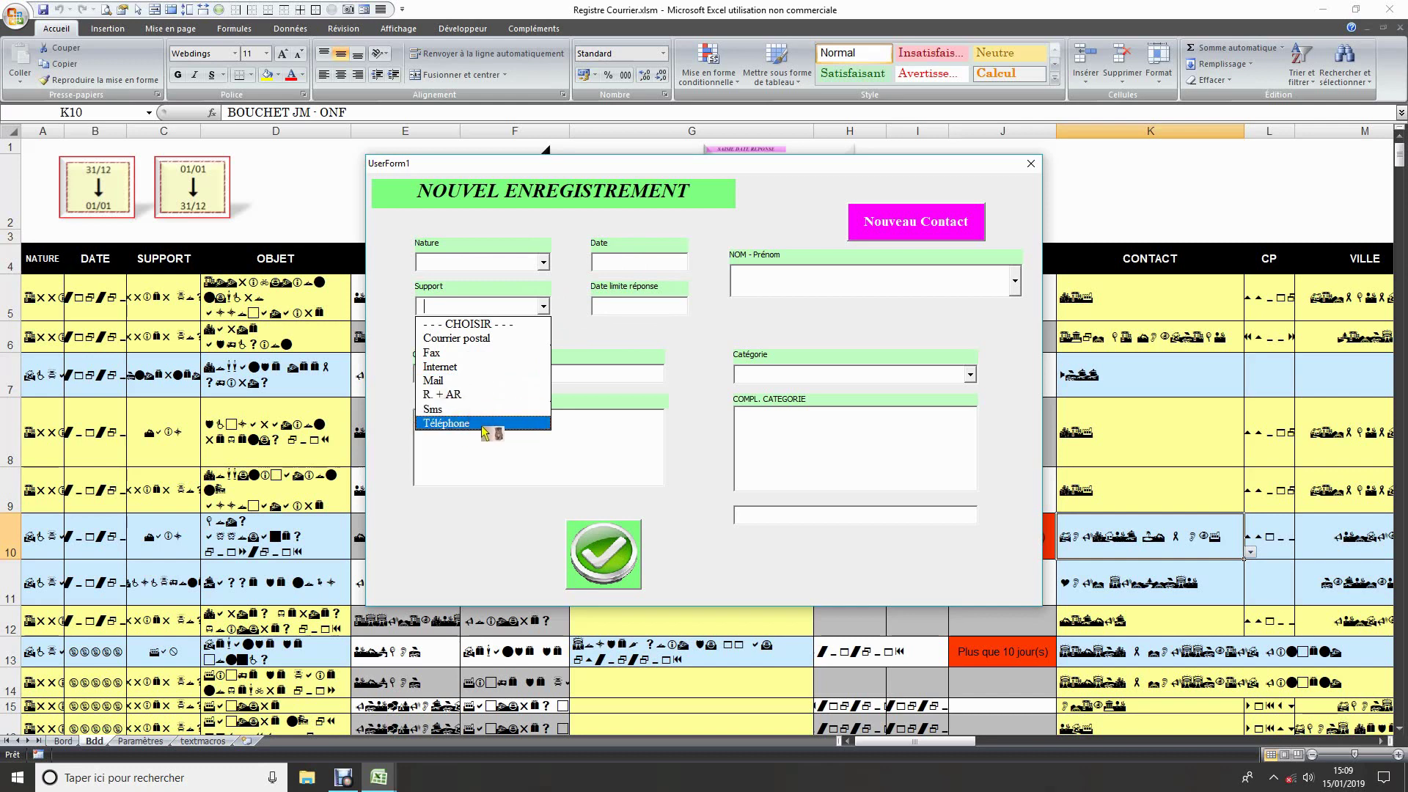
click(693, 352)
- Look through the contacts offered under NOM - Prénom in the new record form
click(925, 227)
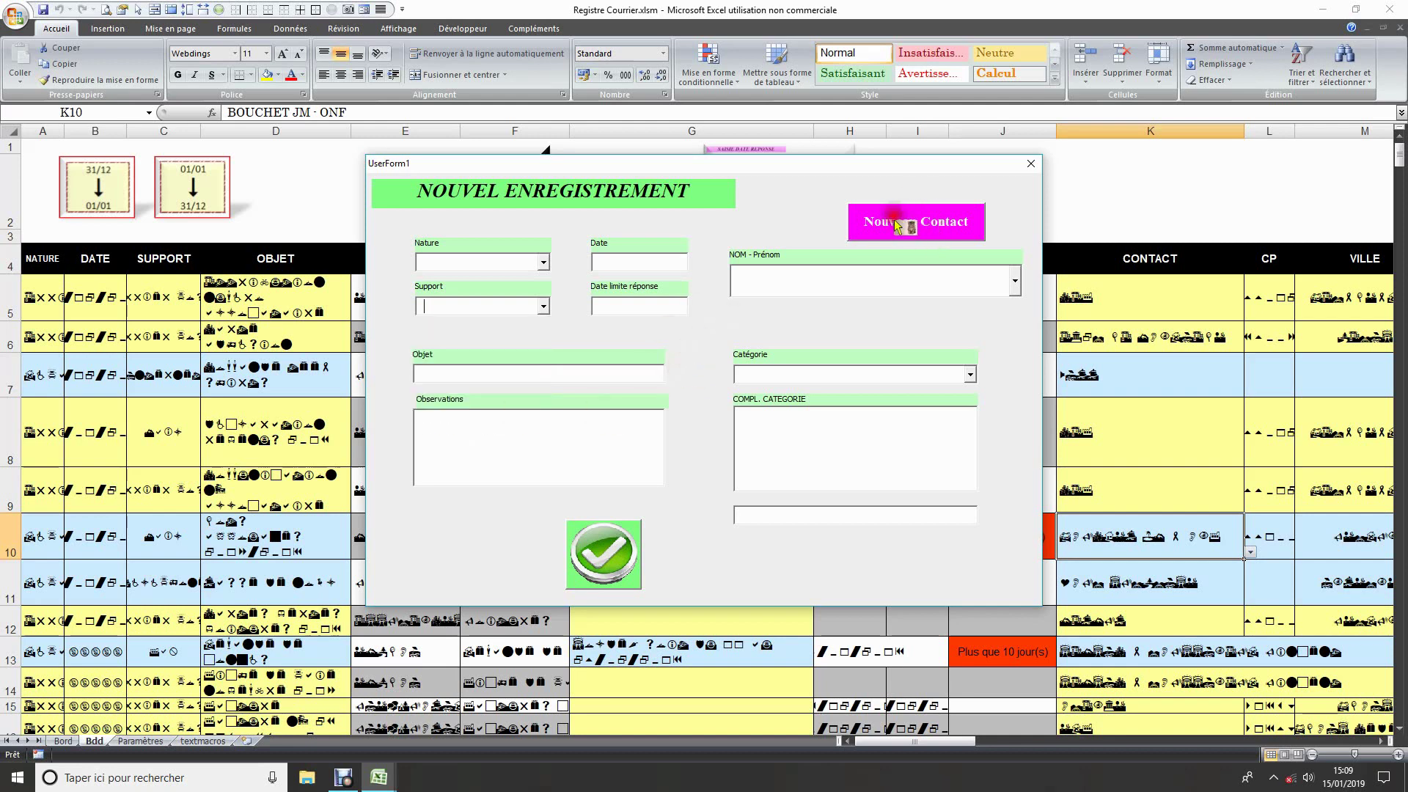
click(1017, 293)
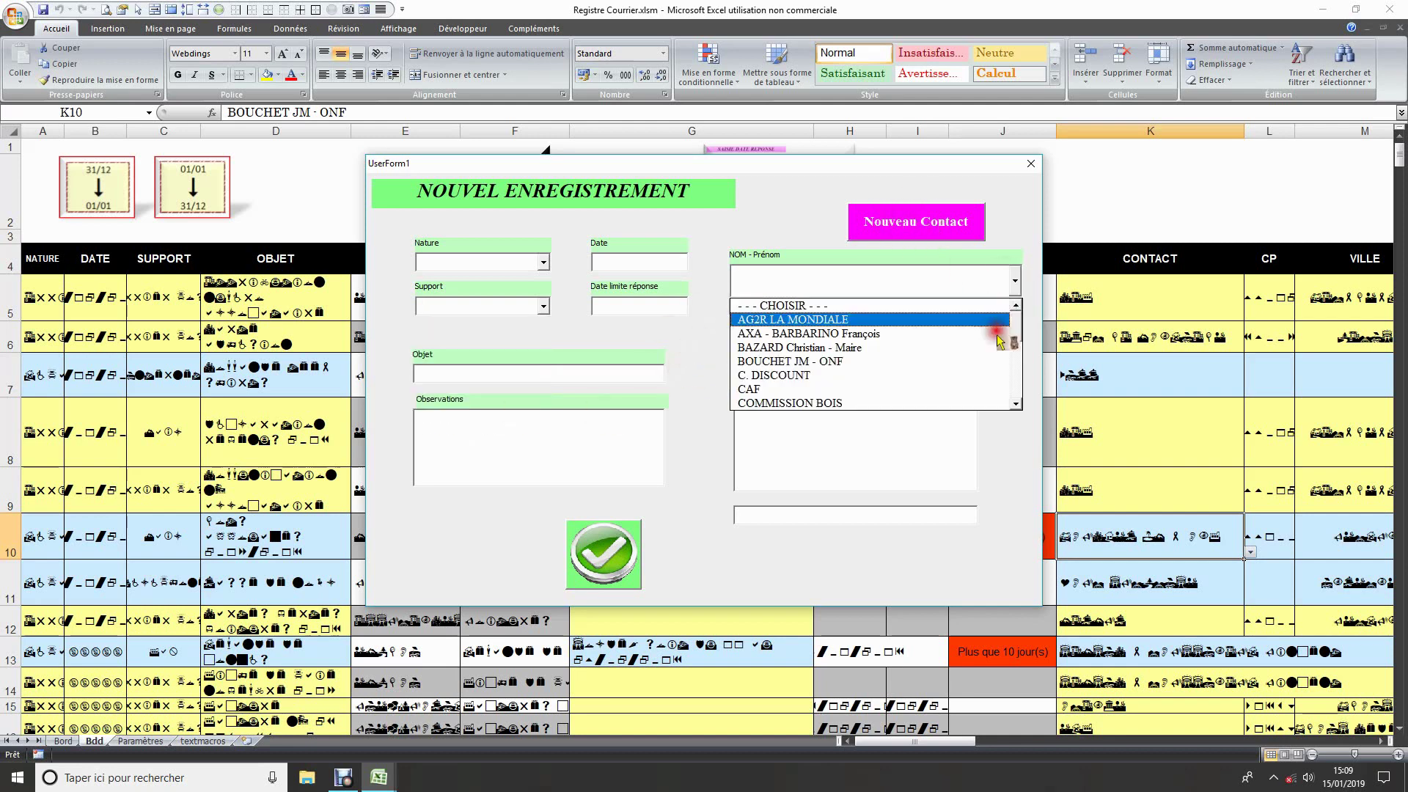
drag(1012, 323, 1002, 424)
click(700, 343)
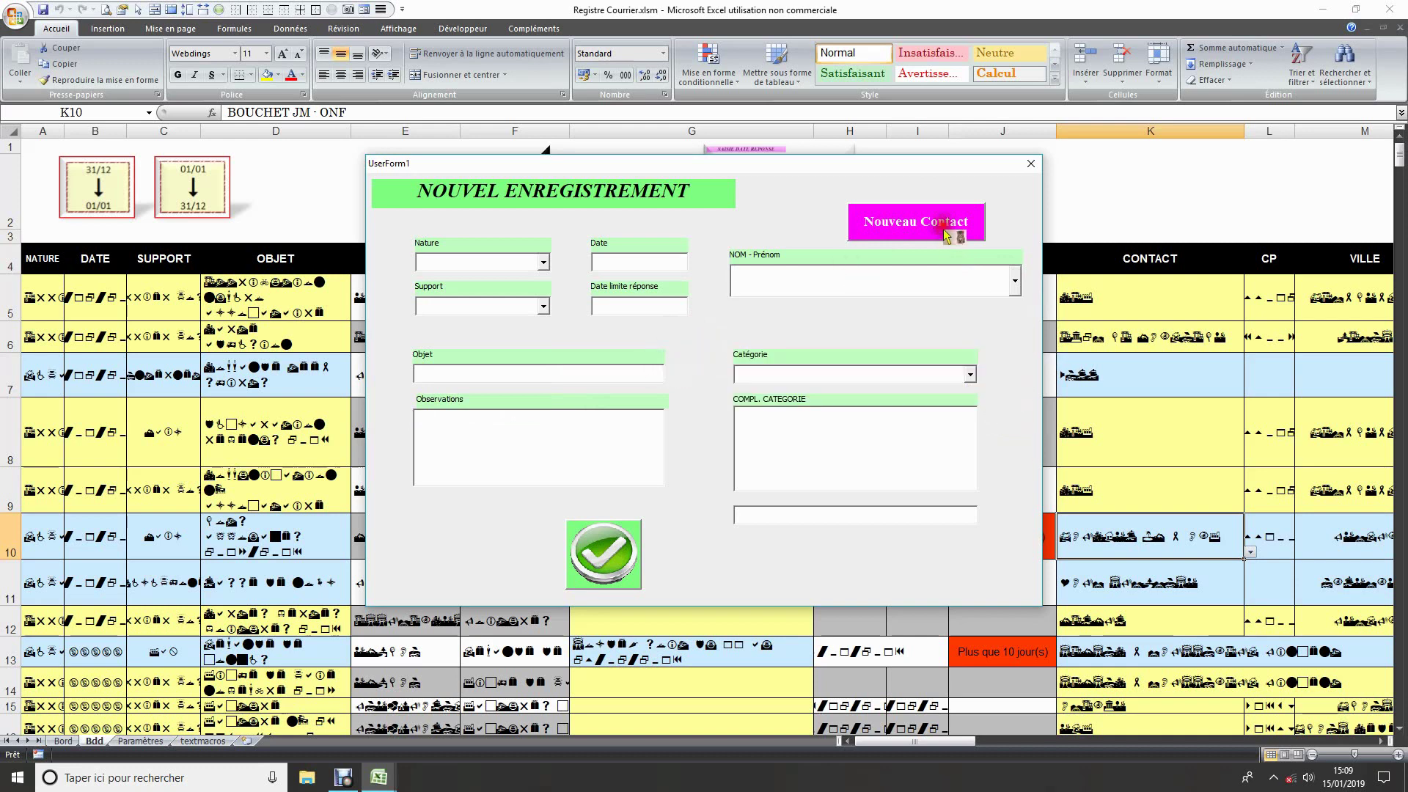
- Open the Nouveau Contact form, view its fields and close it without adding a contact
click(914, 222)
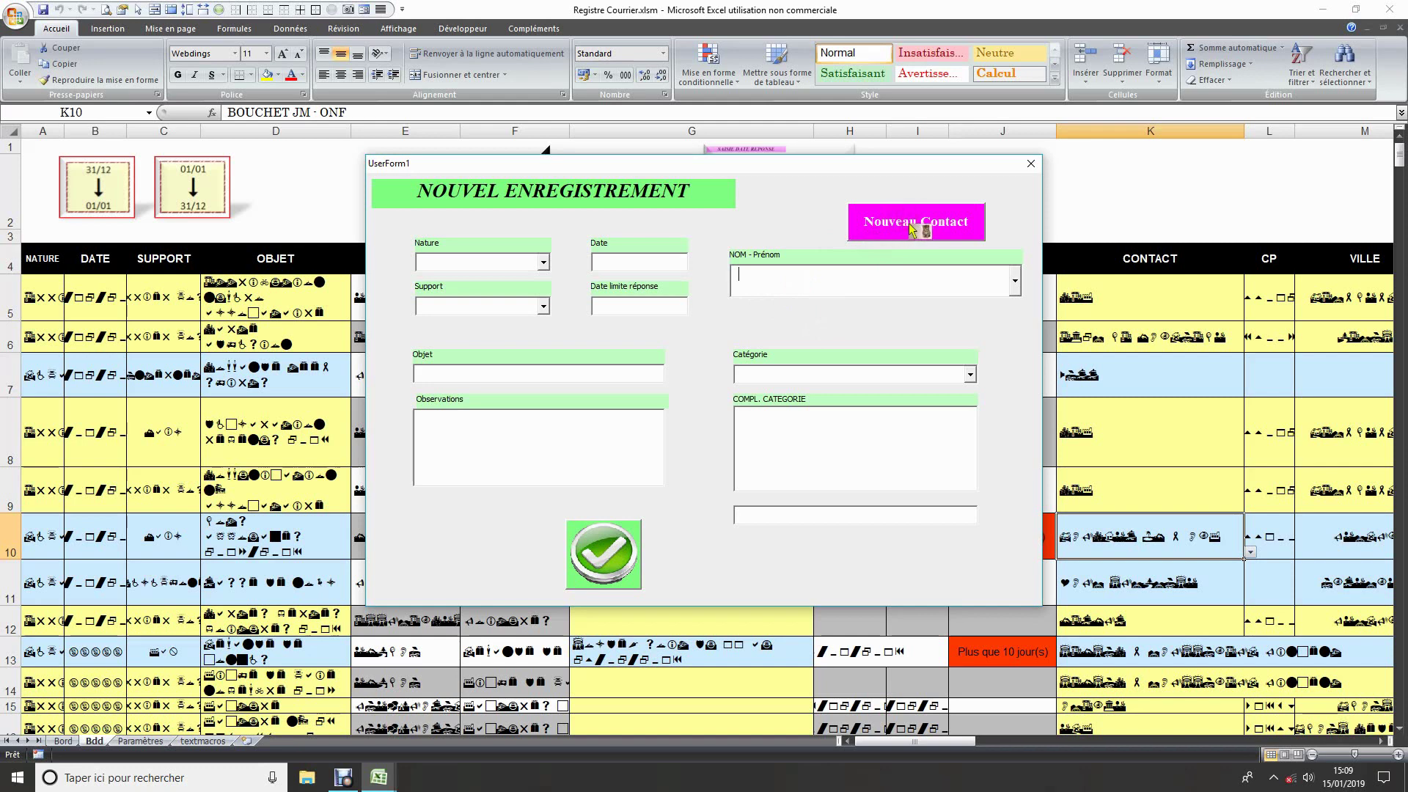
click(914, 222)
click(644, 336)
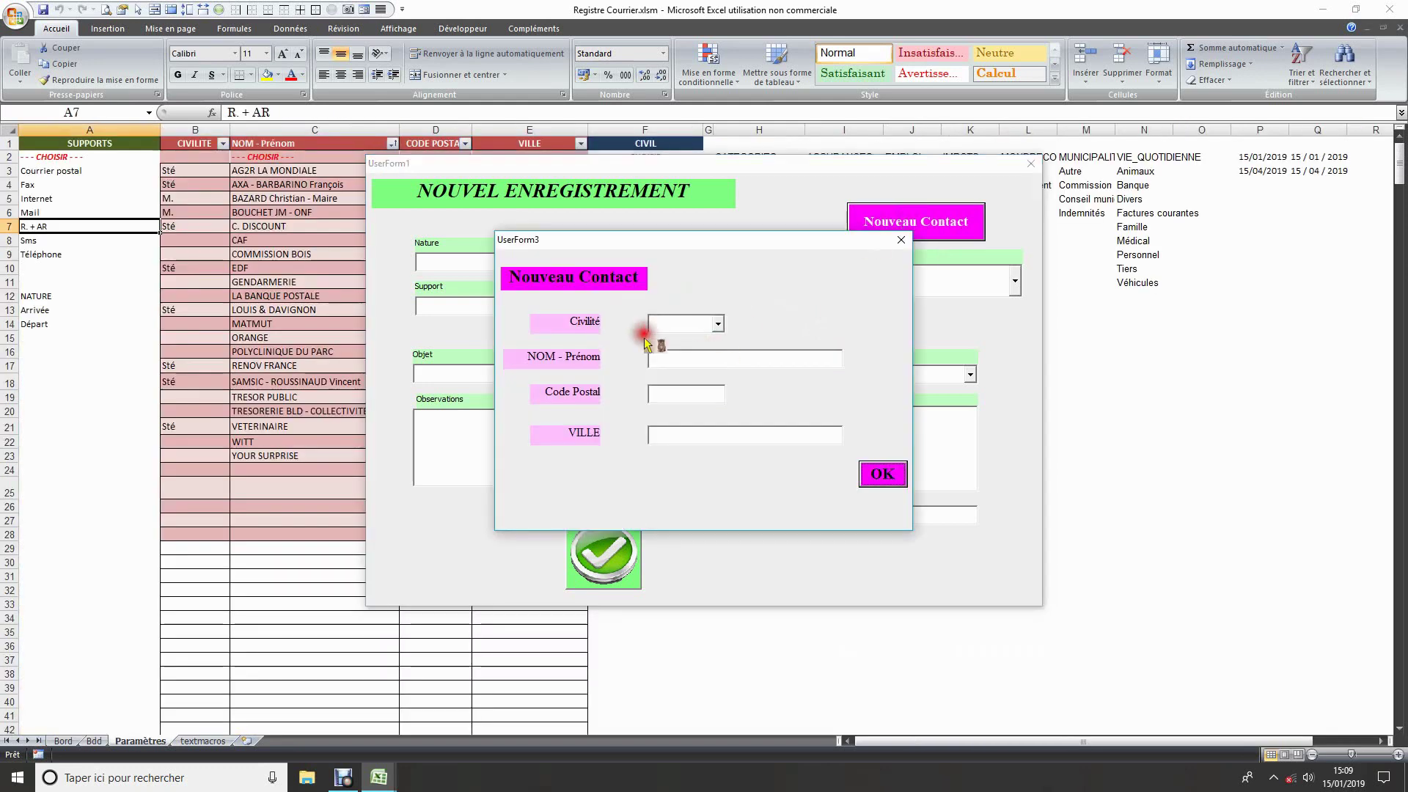
click(660, 491)
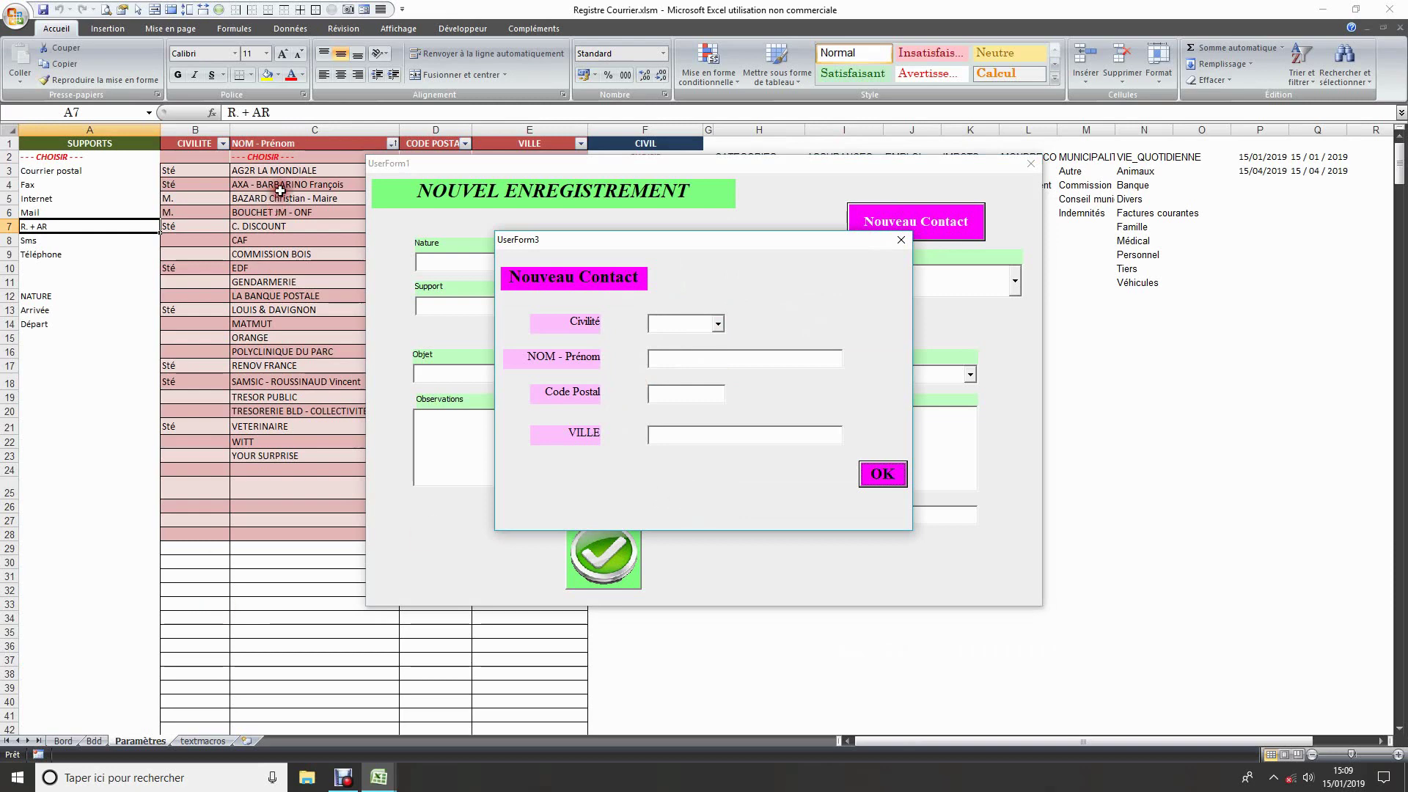
click(882, 478)
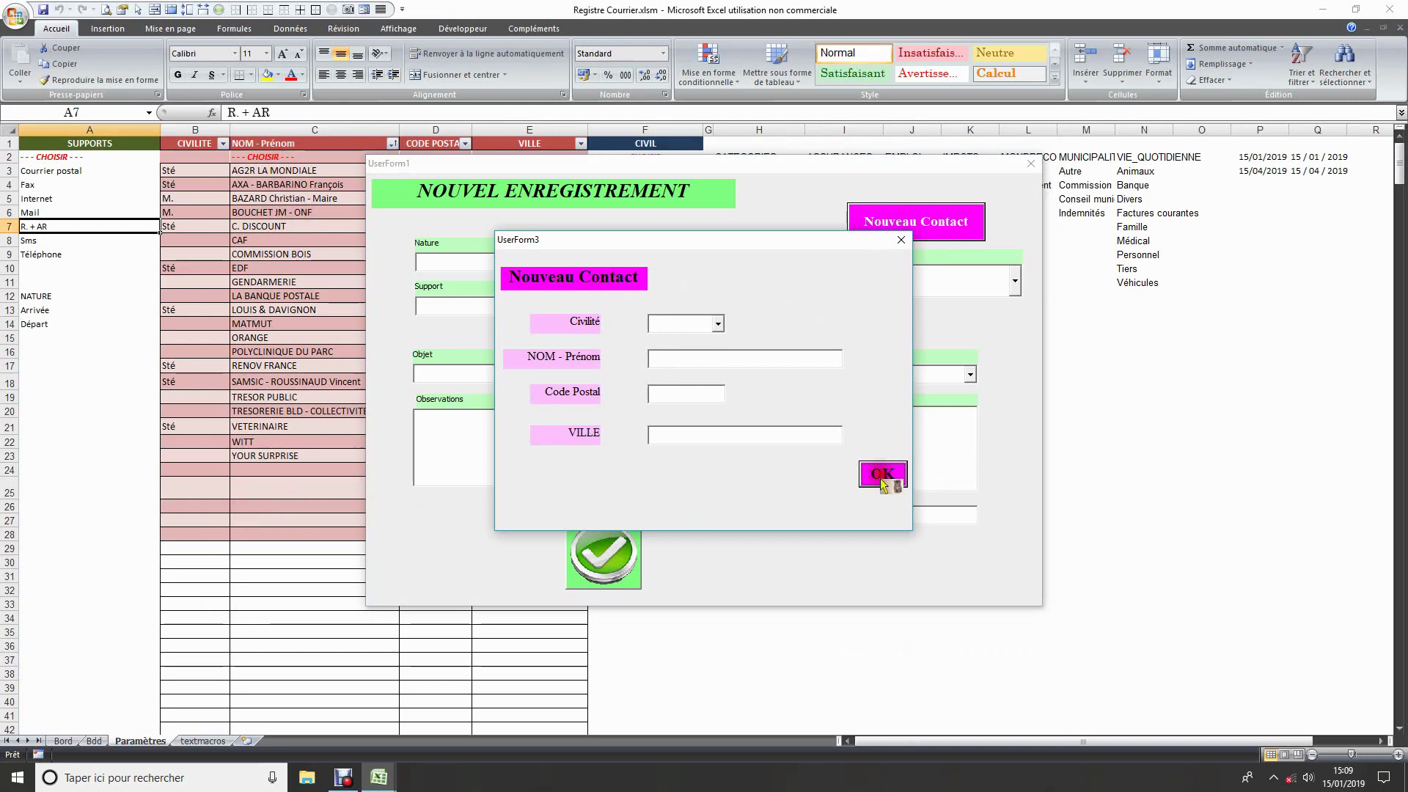
click(901, 240)
- Close the Nouvel enregistrement form and the Registre Courrier workbook to return to the Accueil dashboard
click(1031, 164)
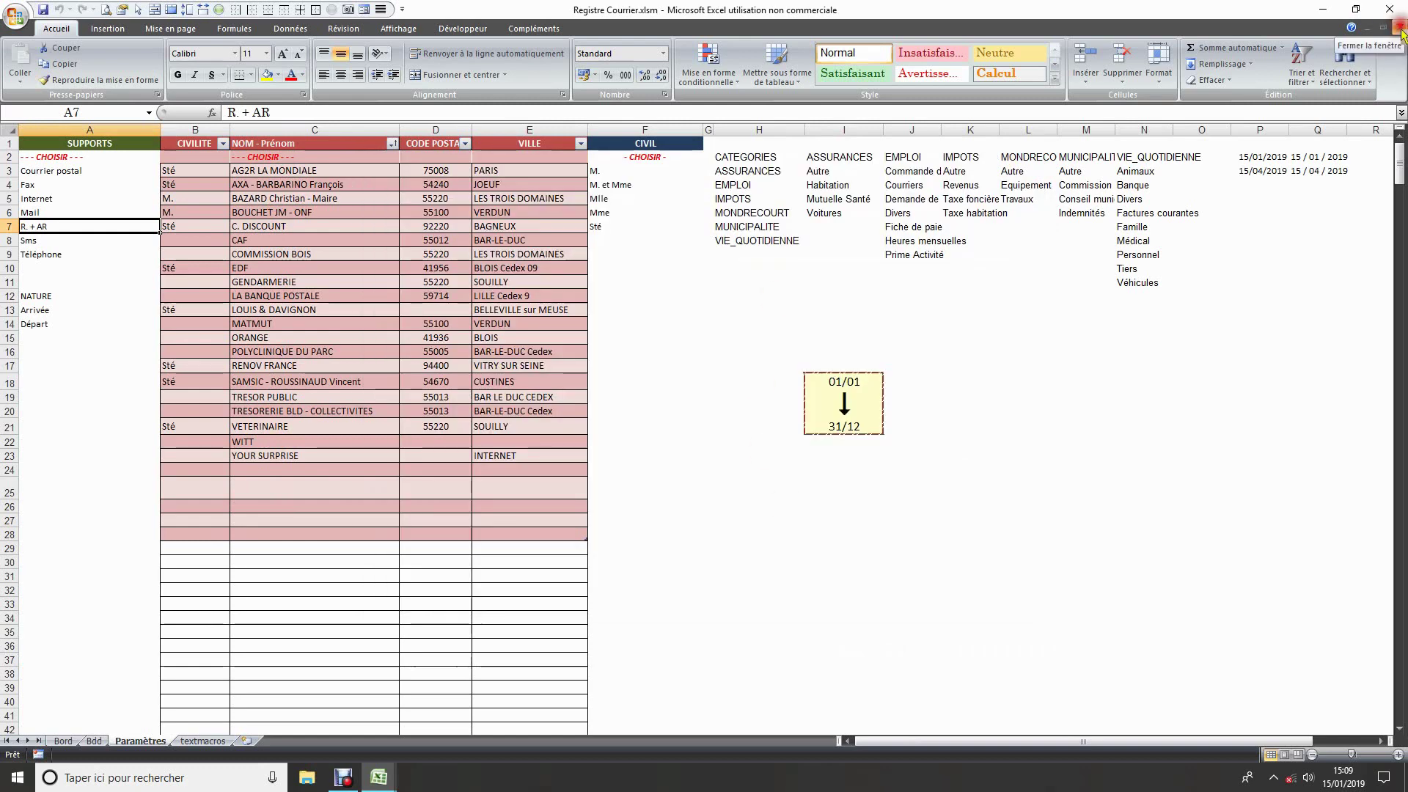
click(1399, 31)
click(710, 427)
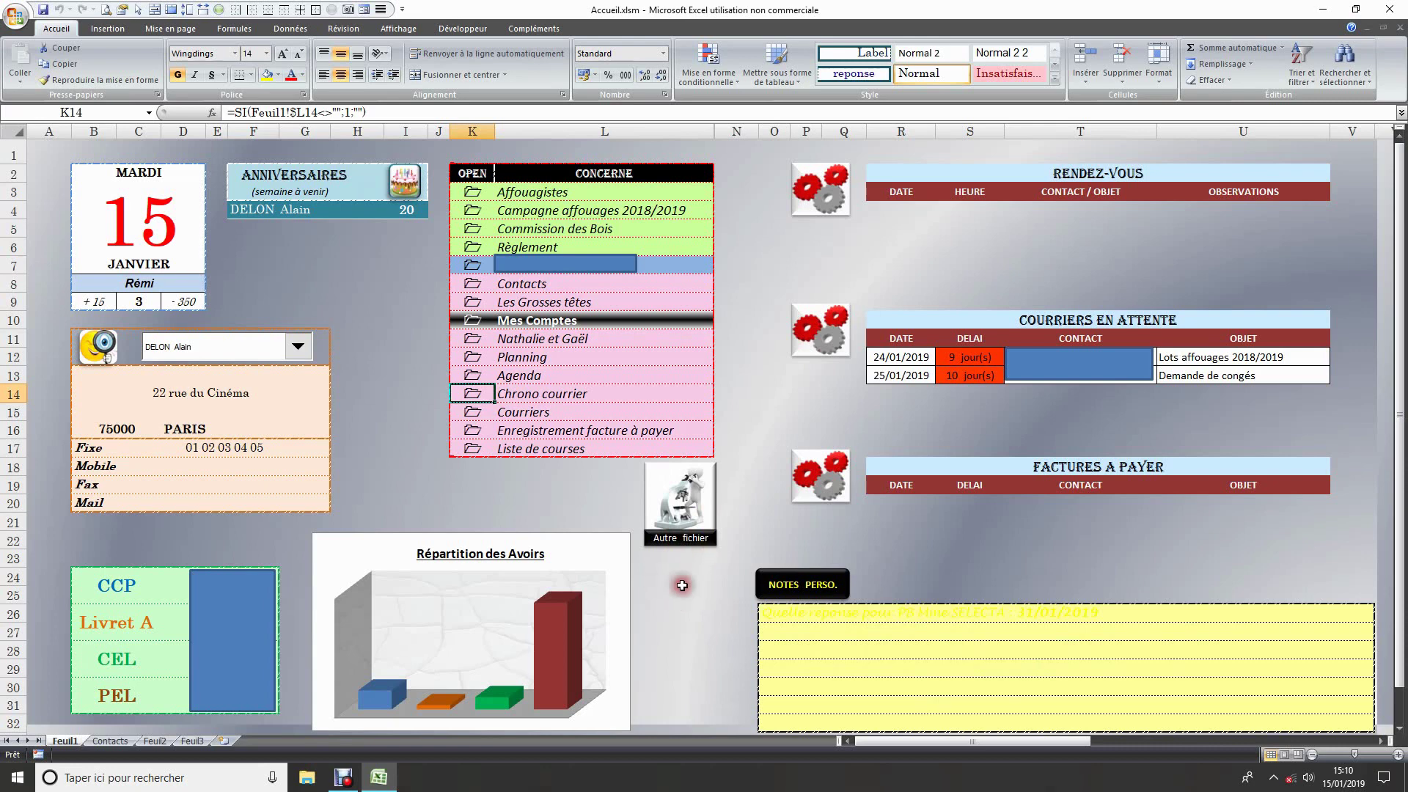
- Open the réorganisation fichiers workbook through the dashboard's Autre fichier shortcut
click(680, 505)
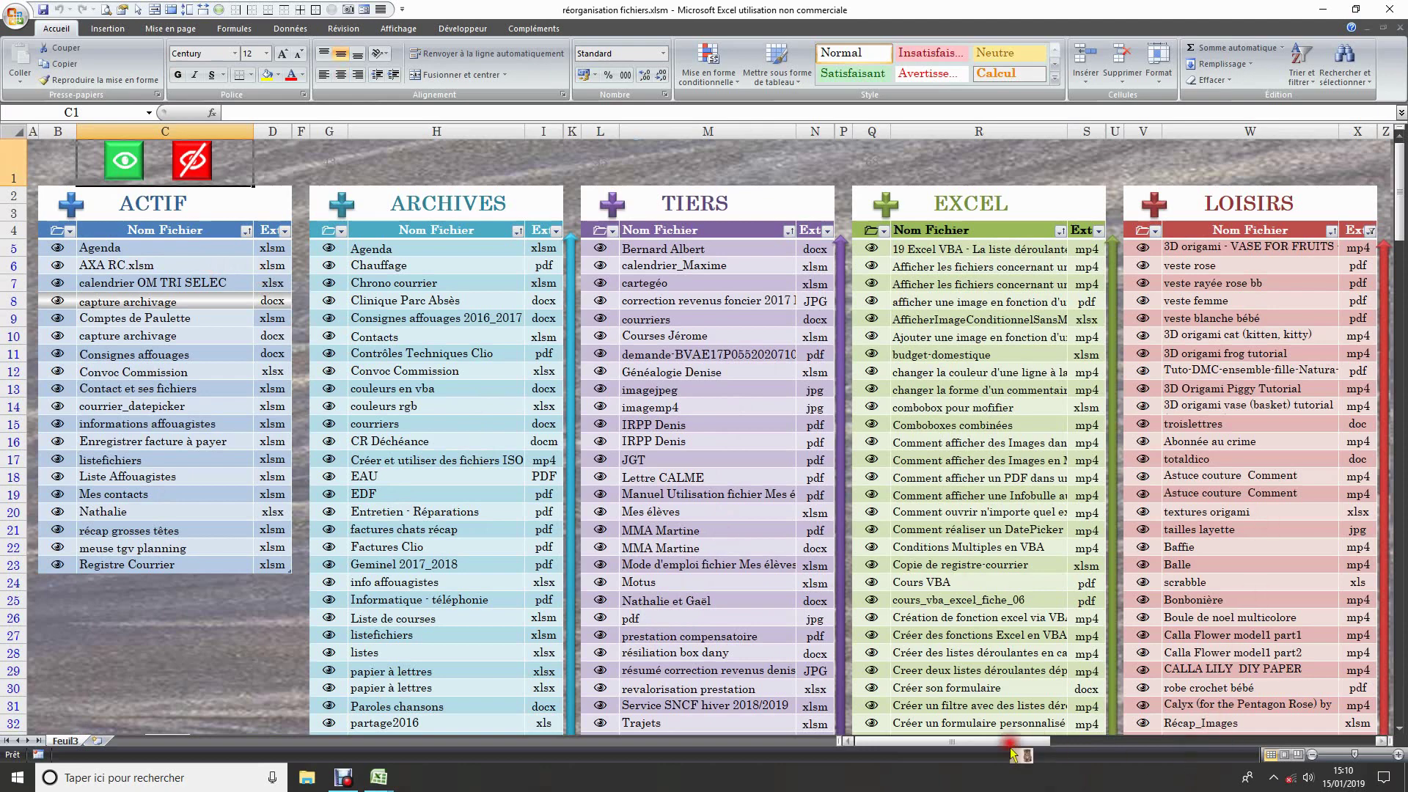
- Open the chat video file through its link in the LOISIRS list, accept the file warning, and close the video
drag(1015, 742, 1072, 754)
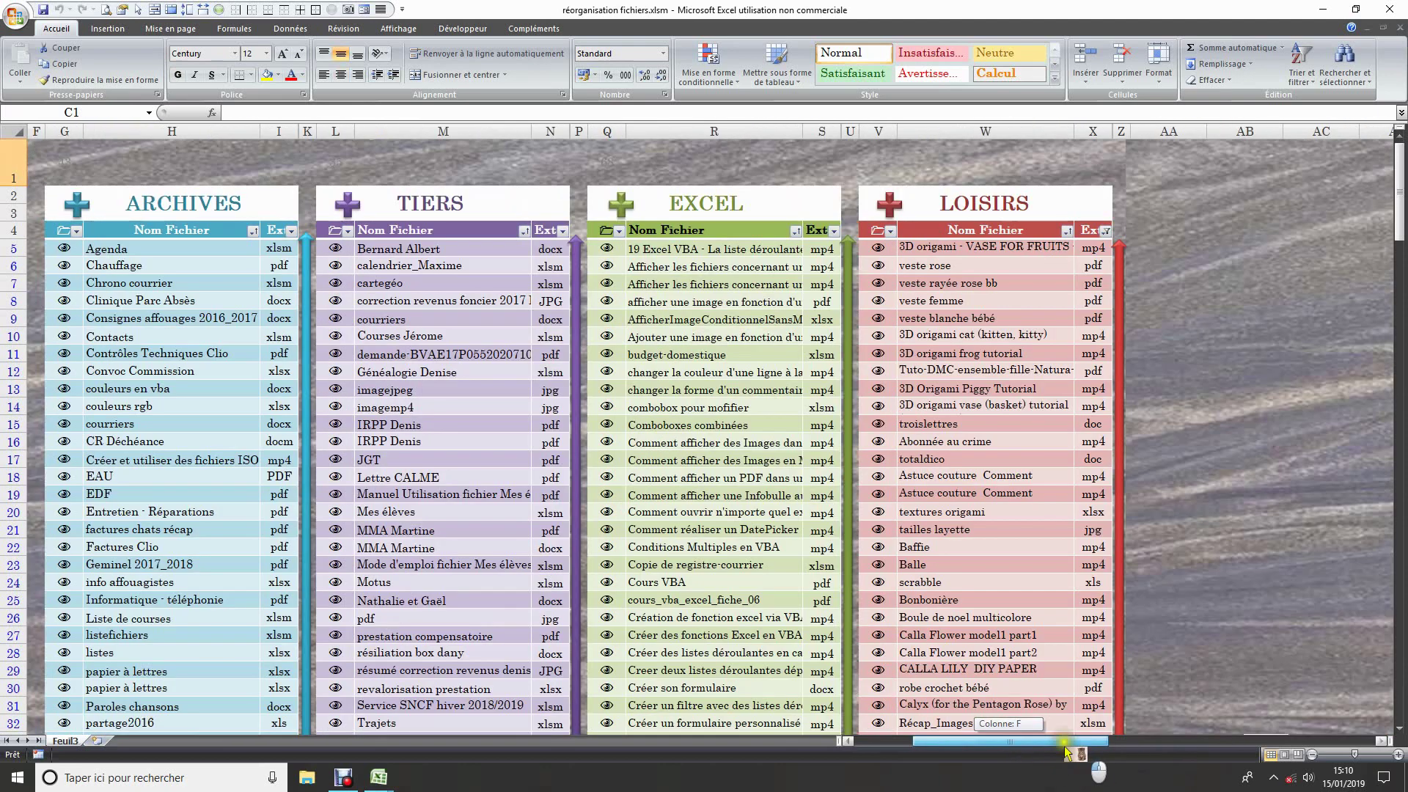
scroll(1022, 539, down, 3)
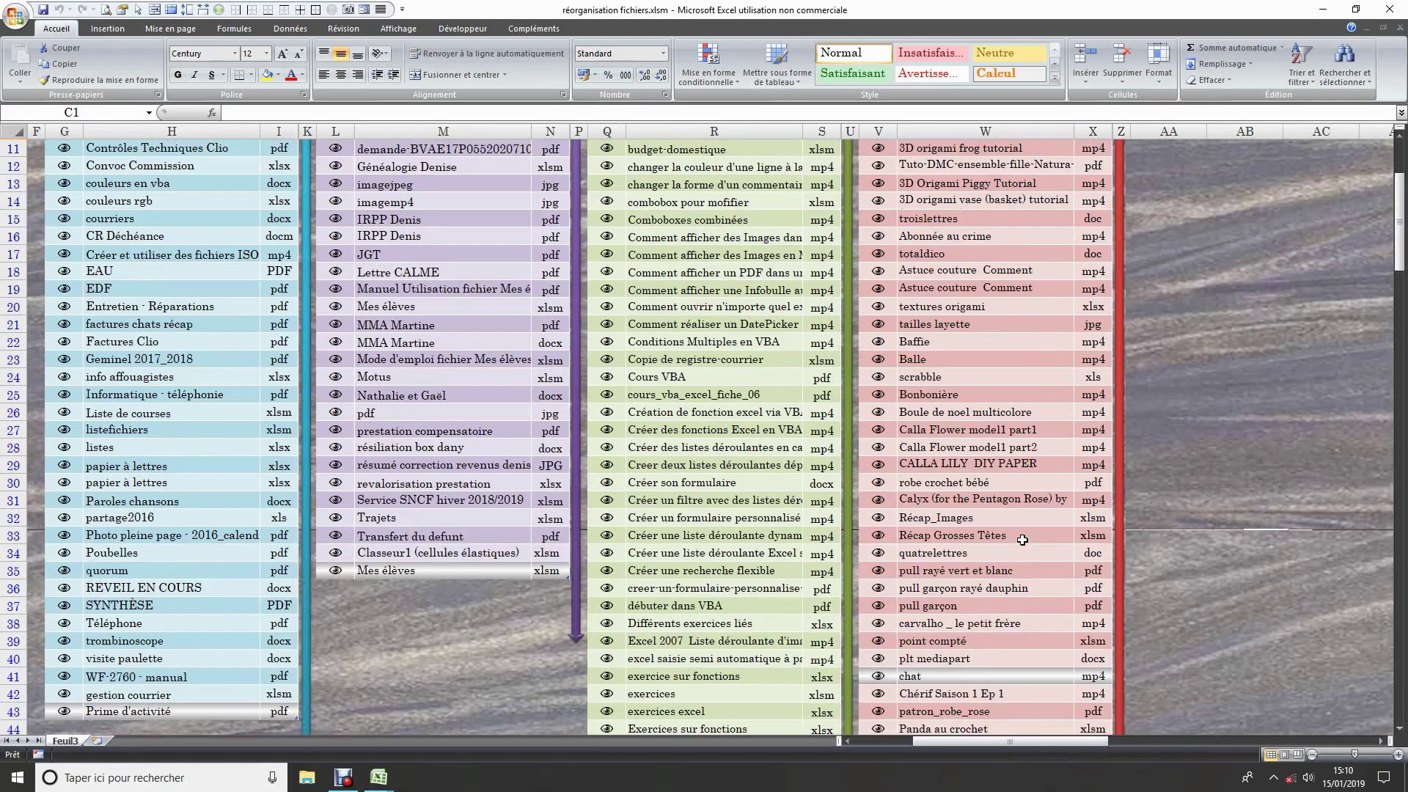
scroll(1022, 539, down, 3)
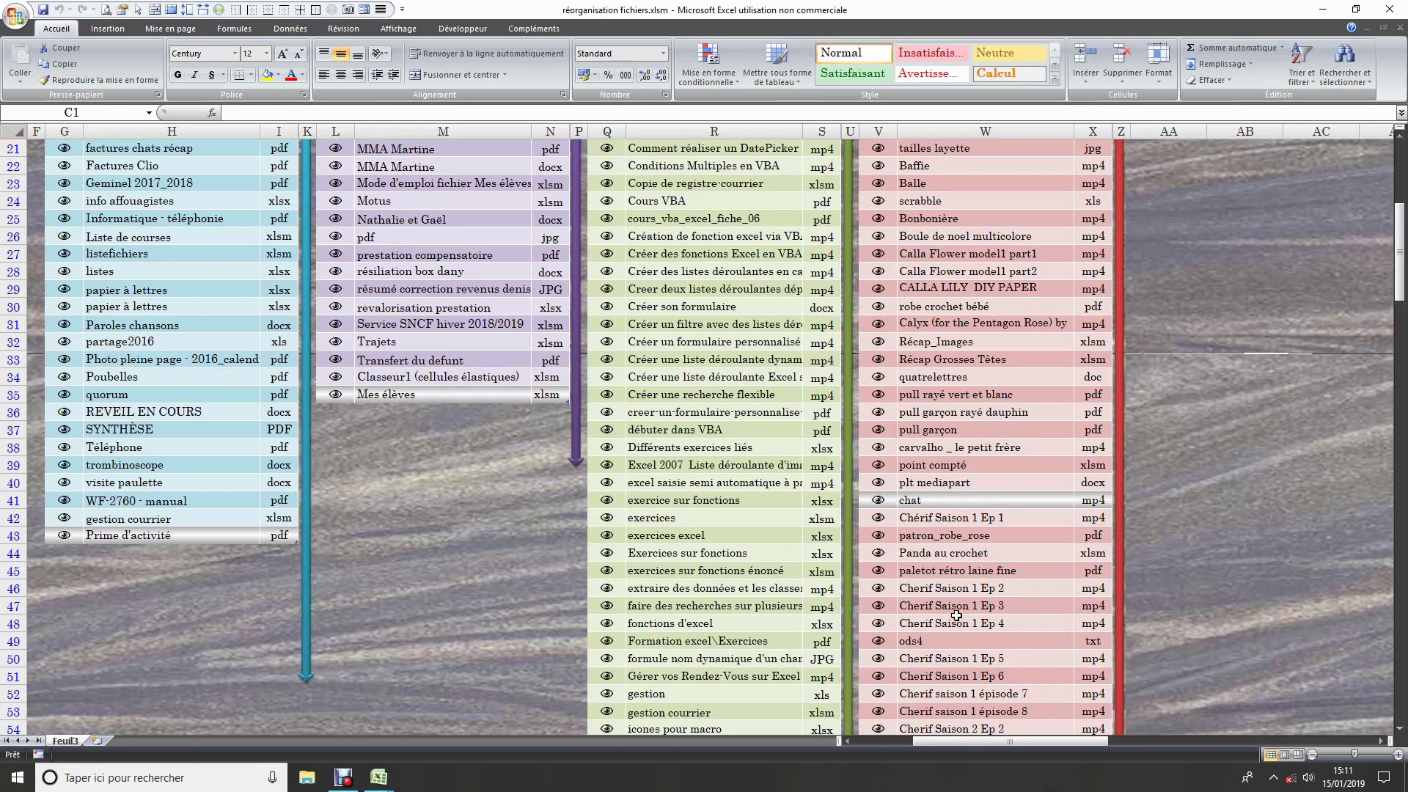
click(877, 501)
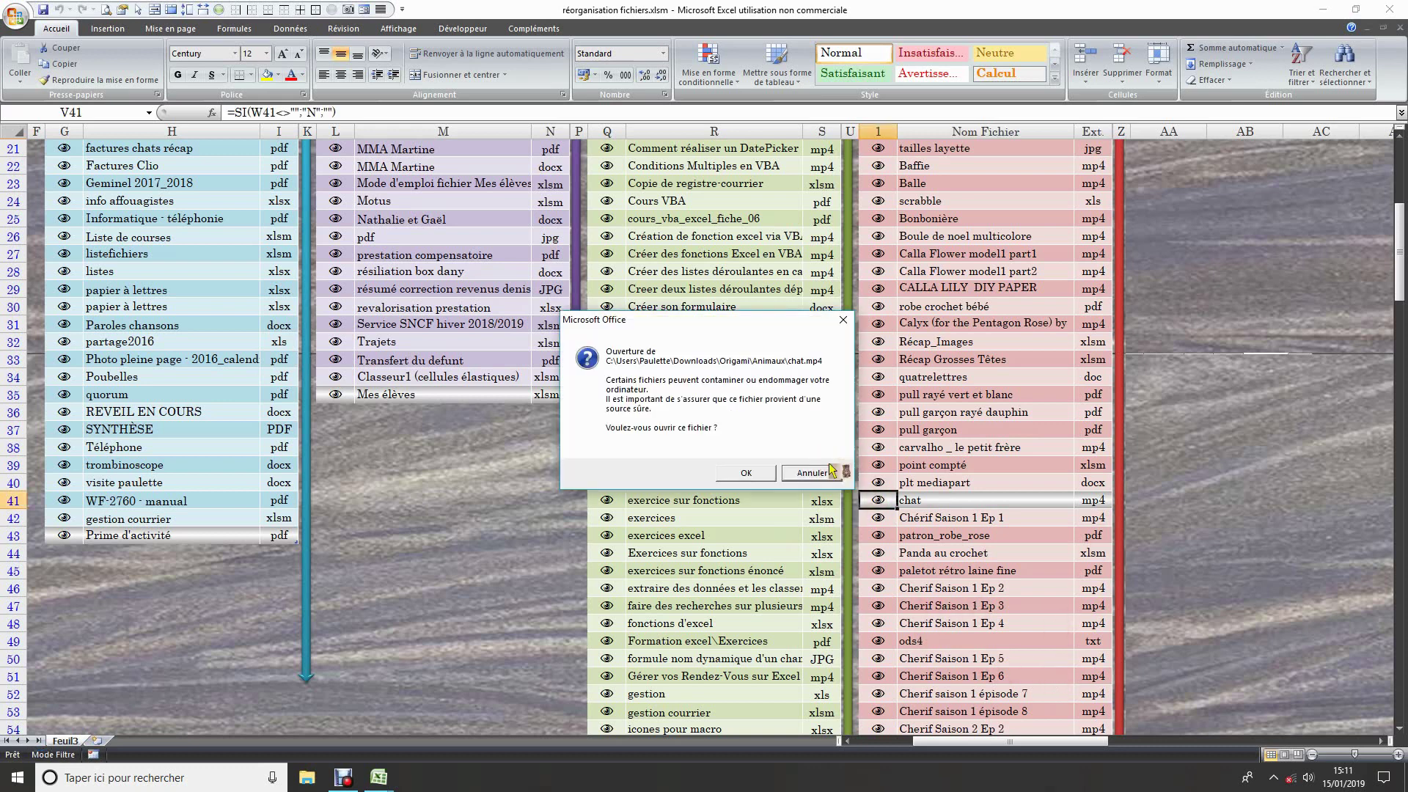
click(749, 475)
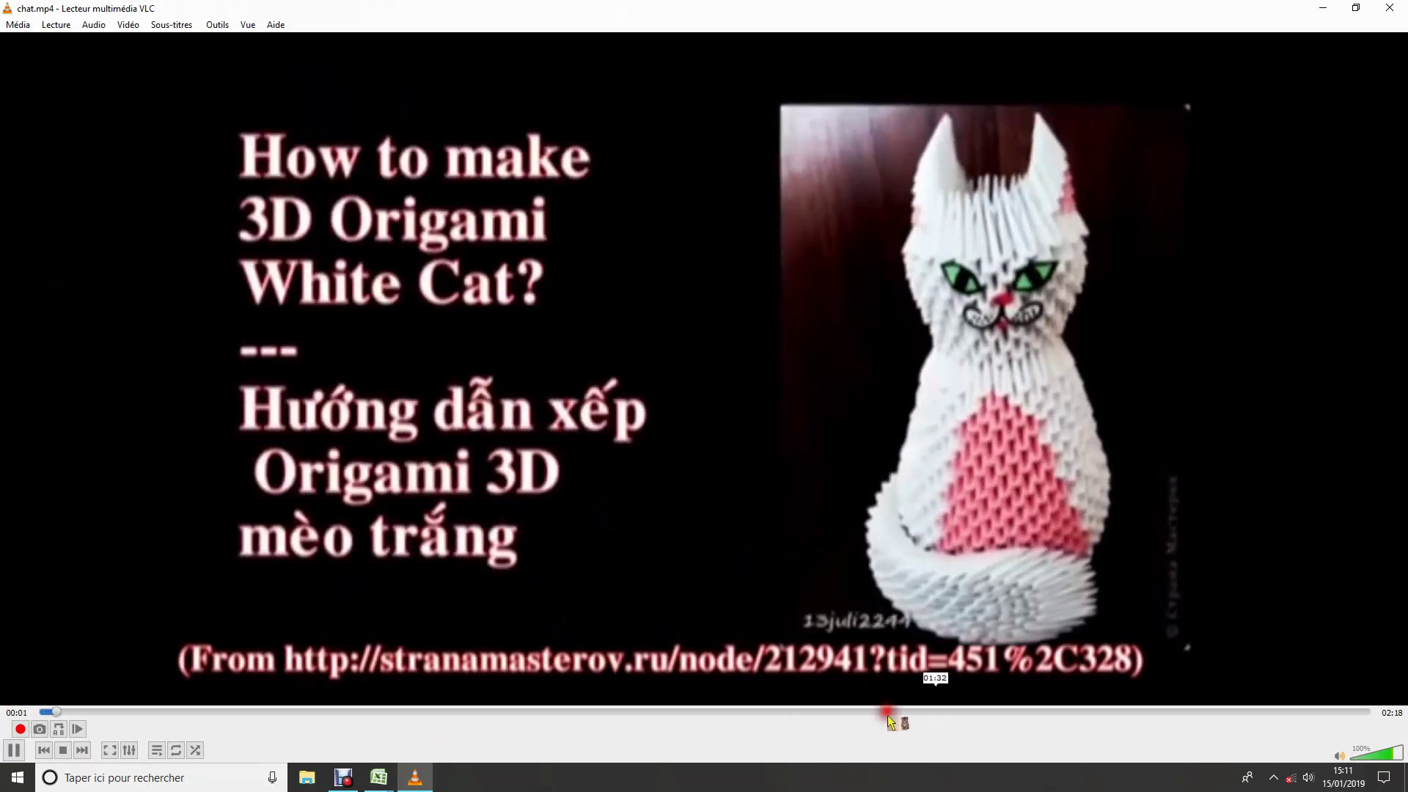
click(1399, 10)
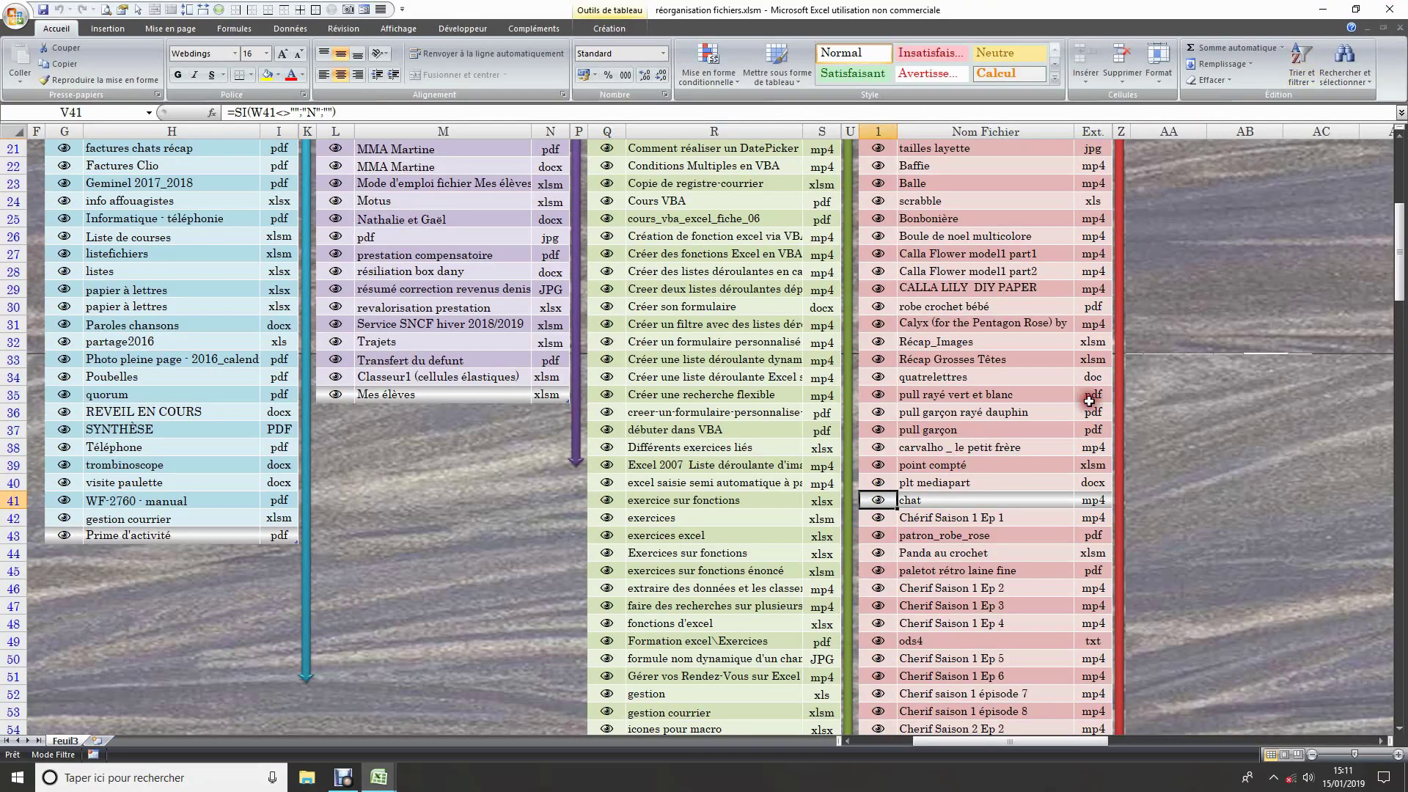
- View the "pull garçon rayé dauphin" PDF from the LOISIRS list, and close both it and the réorganisation fichiers workbook
click(920, 412)
click(876, 412)
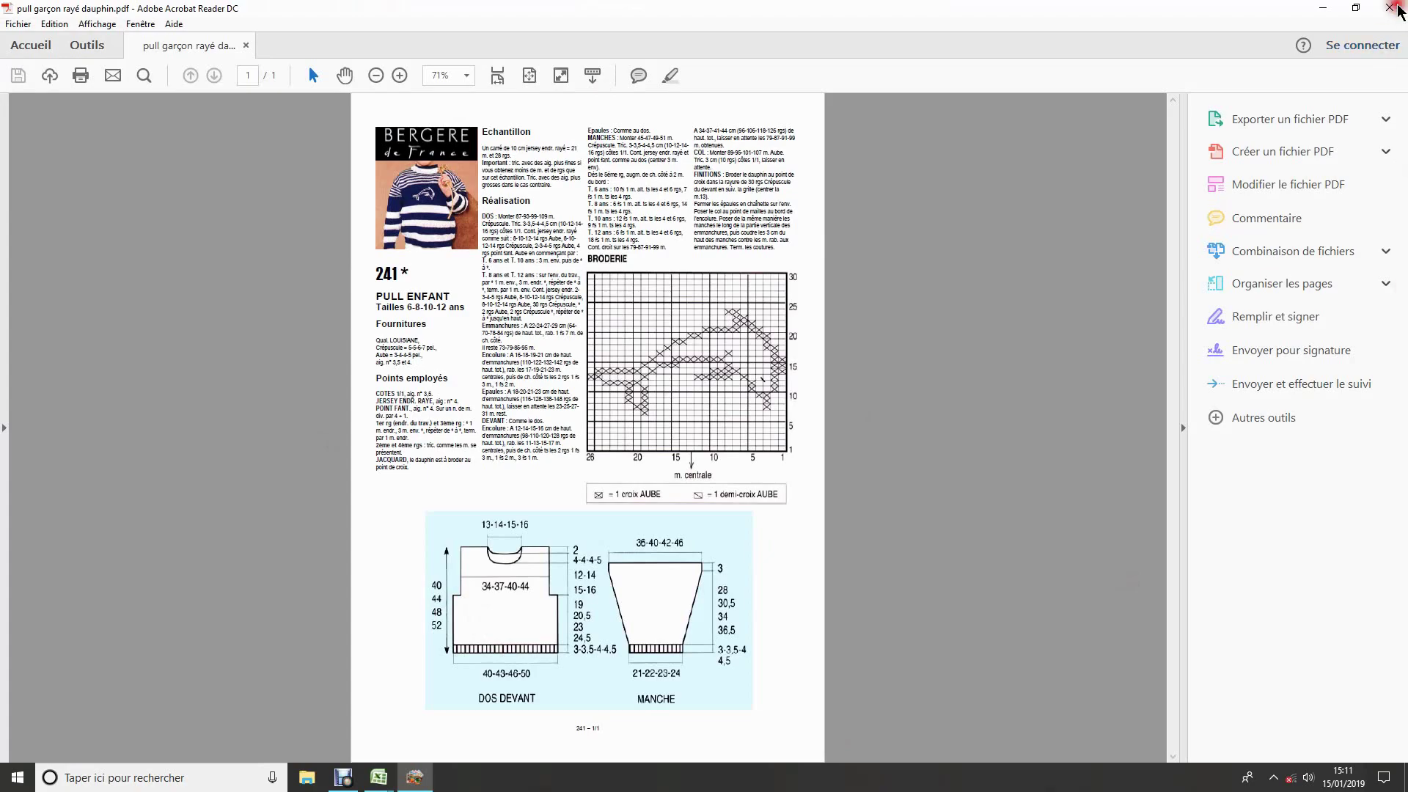
click(1396, 11)
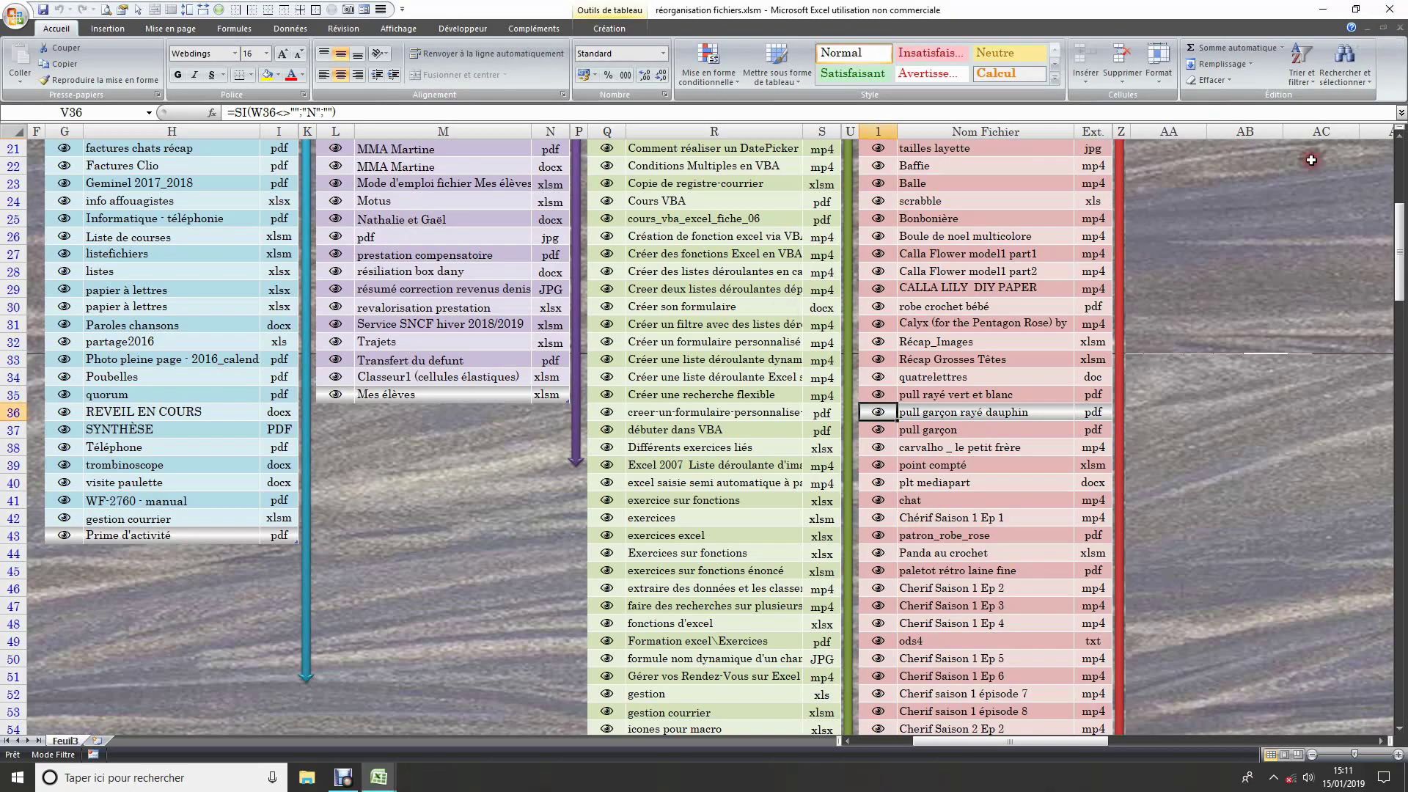
click(1400, 31)
click(632, 425)
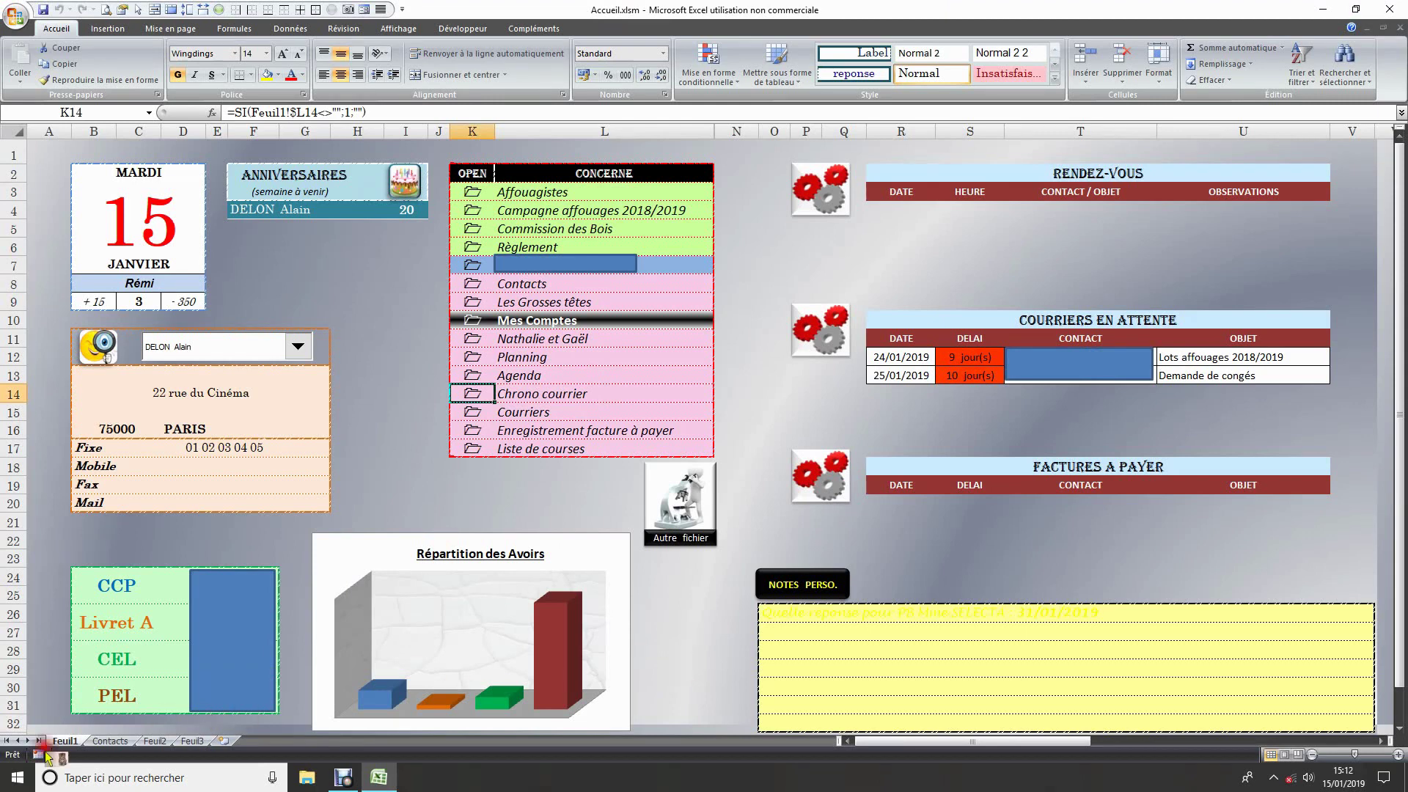
- Examine the Contacts sheet that feeds the dashboard, including its Anniversaire column
click(109, 741)
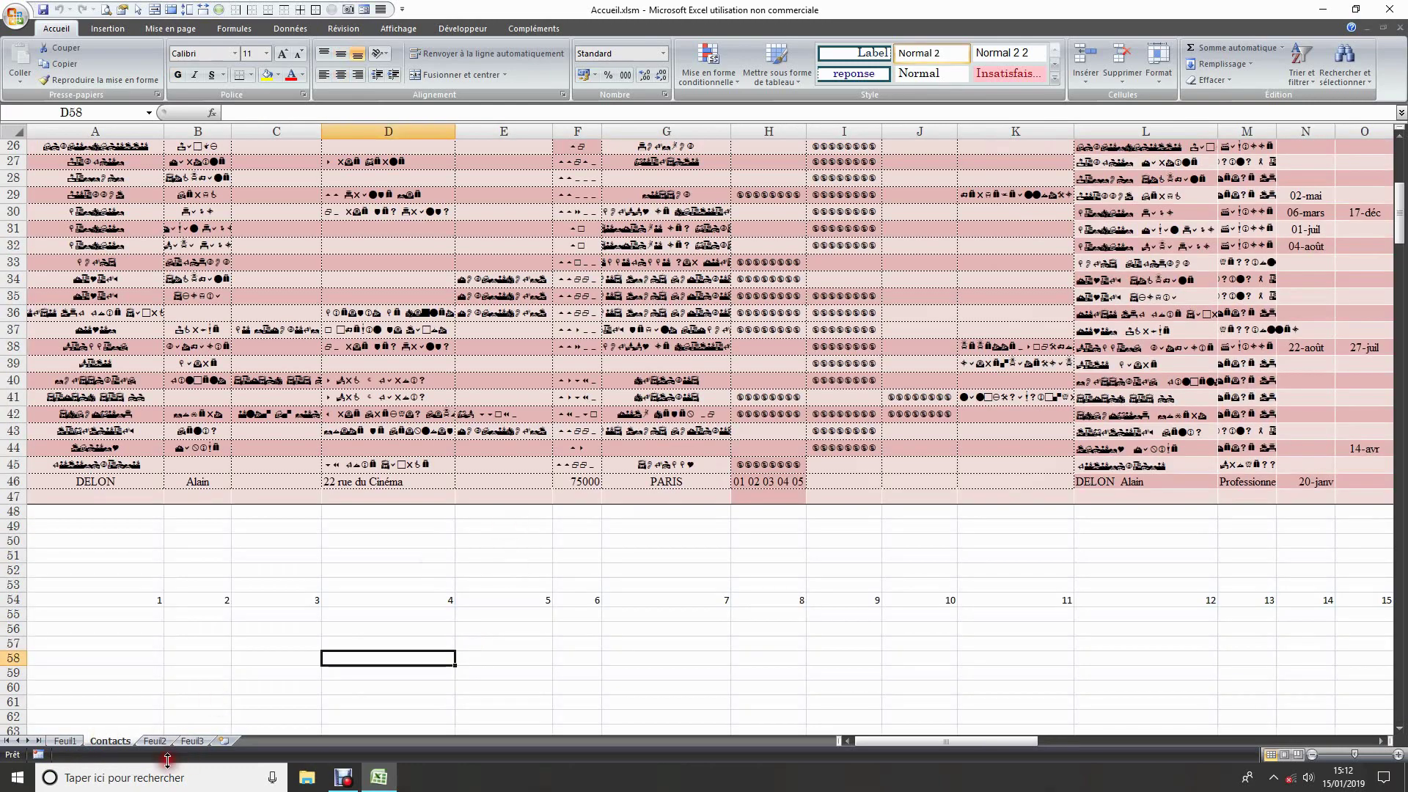
click(80, 736)
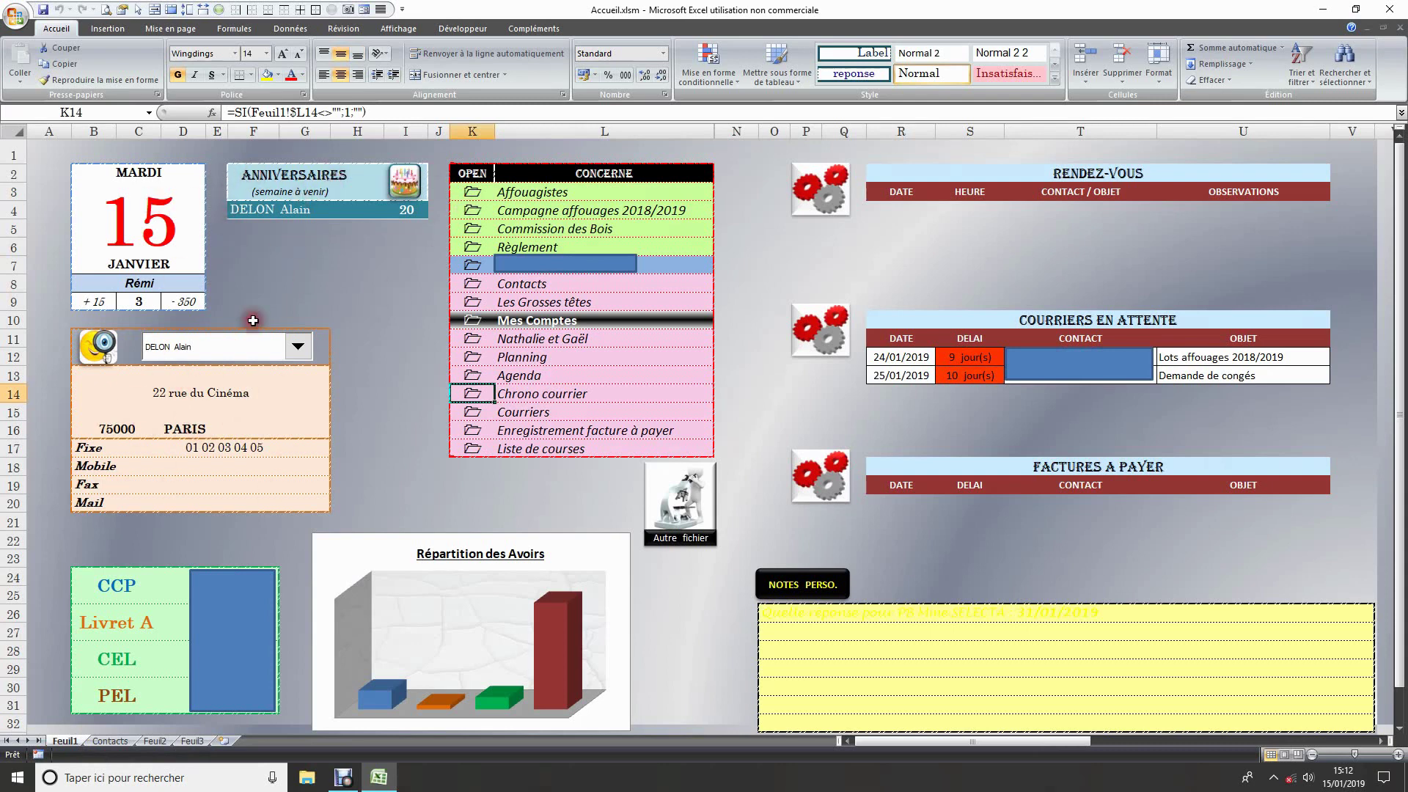
click(114, 741)
drag(968, 742, 1027, 742)
click(799, 349)
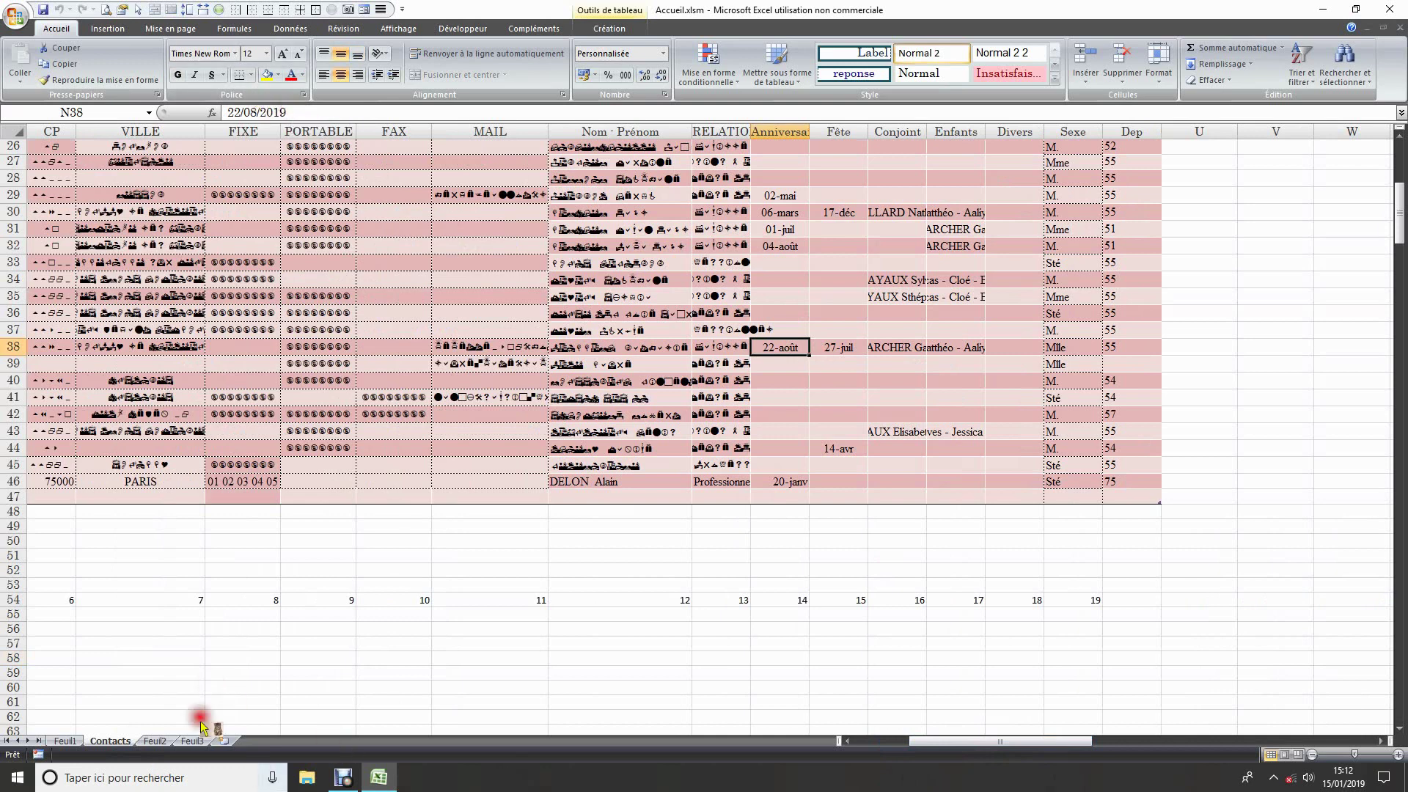
mouse_move(159, 744)
mouse_down()
mouse_move(892, 377)
mouse_move(87, 742)
mouse_up()
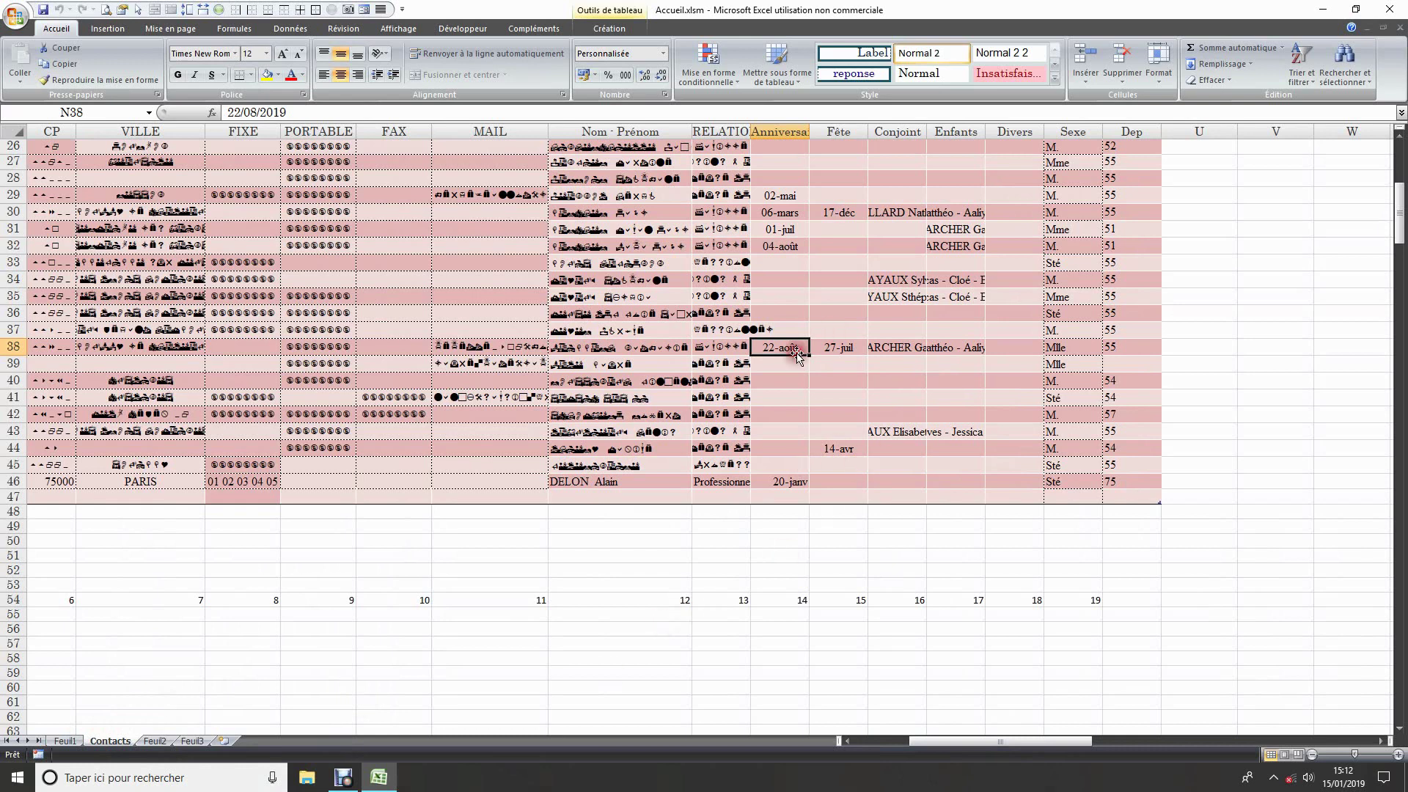
- Look at the calendar of saints' days on Feuil2, and inspect the saint's-day formula in B8 on Feuil1
mouse_move(110, 740)
mouse_down()
mouse_move(196, 760)
mouse_move(160, 747)
mouse_up()
click(154, 740)
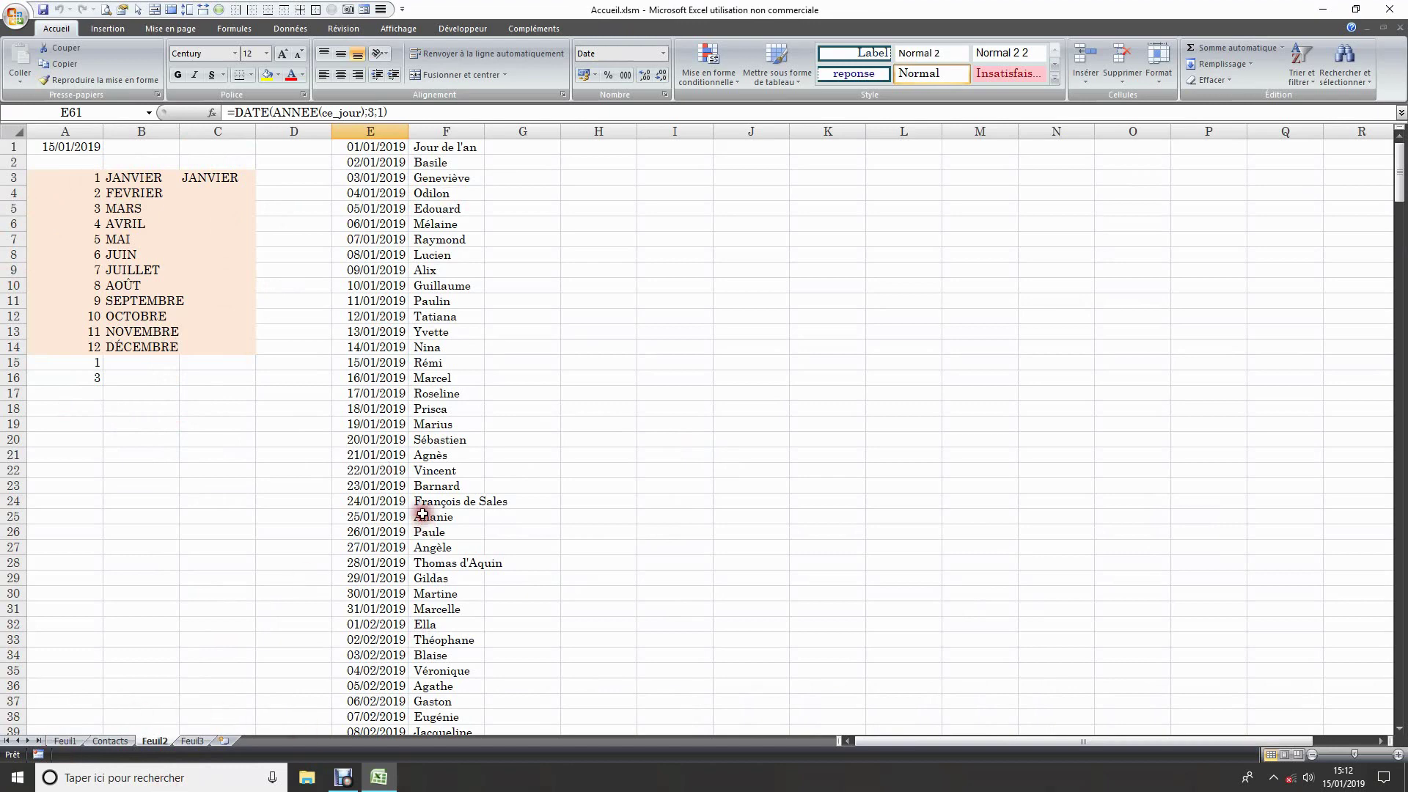
click(66, 740)
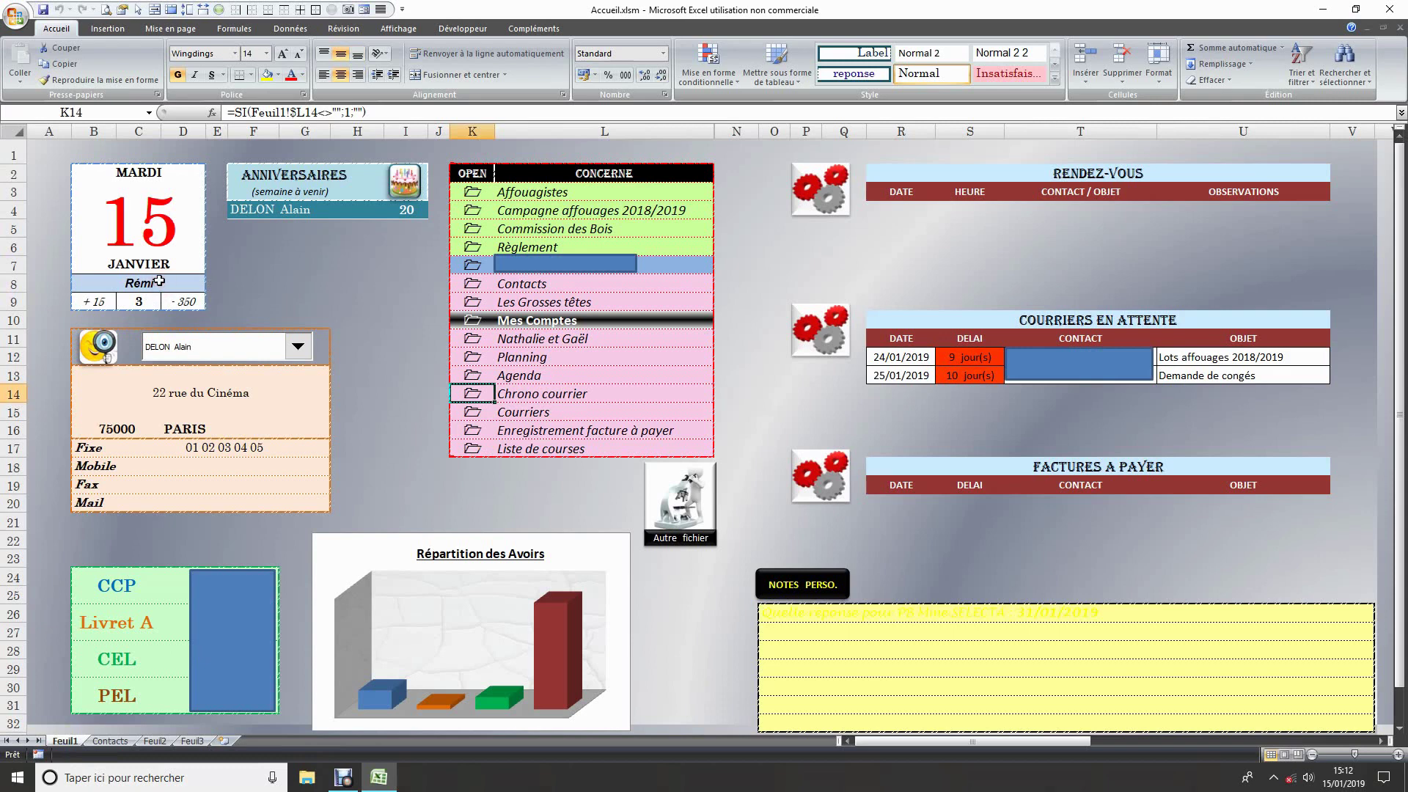
click(159, 283)
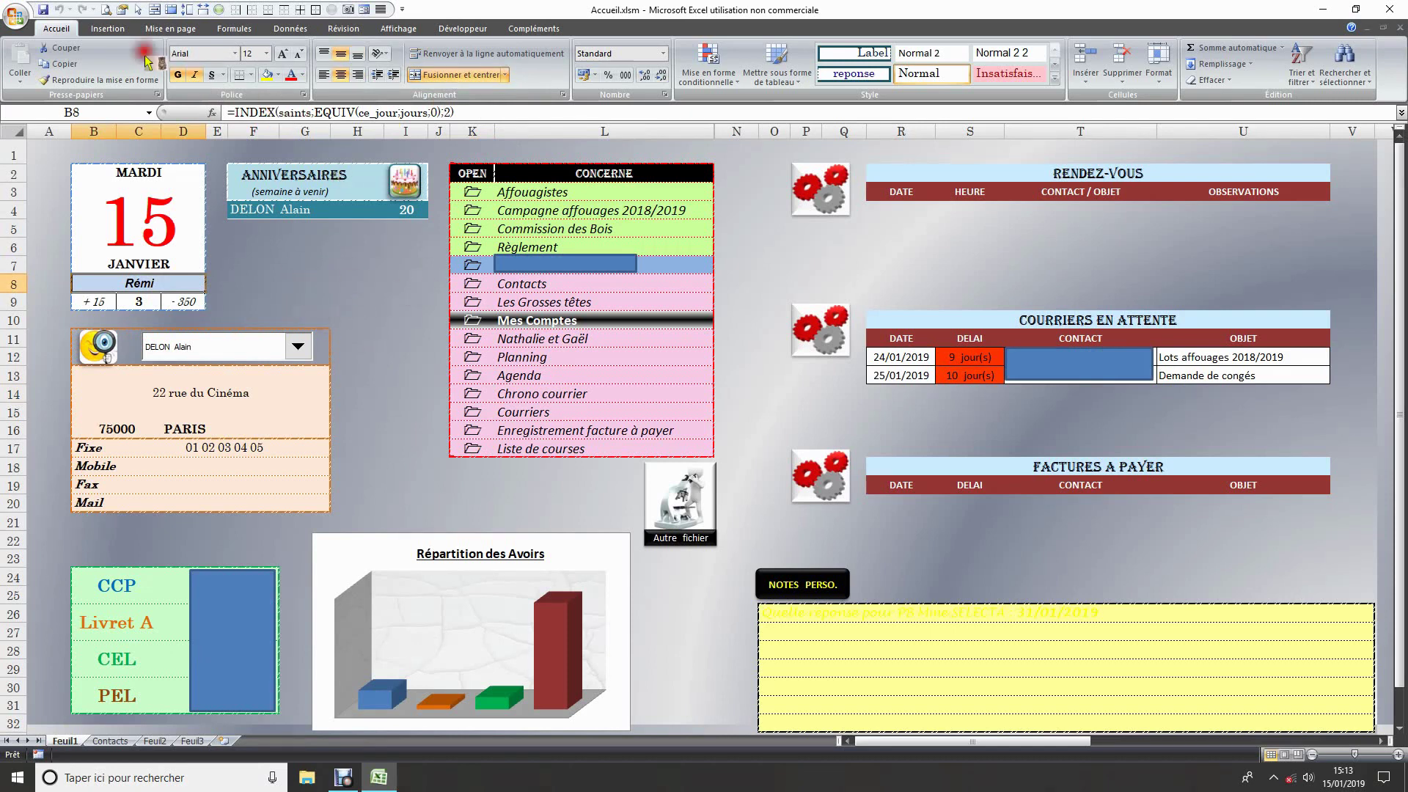
- Remove the background image from the Feuil1 dashboard sheet
click(107, 30)
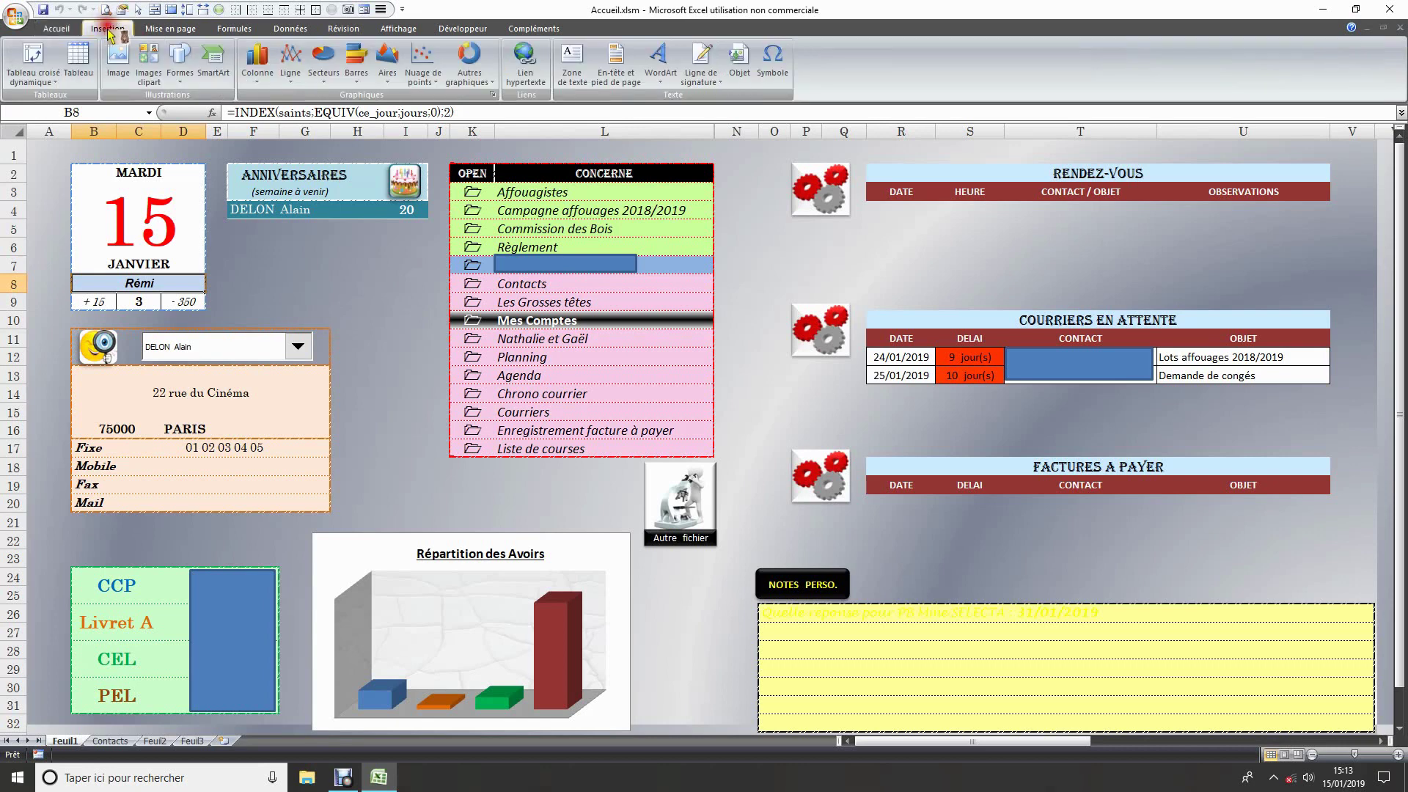
click(170, 29)
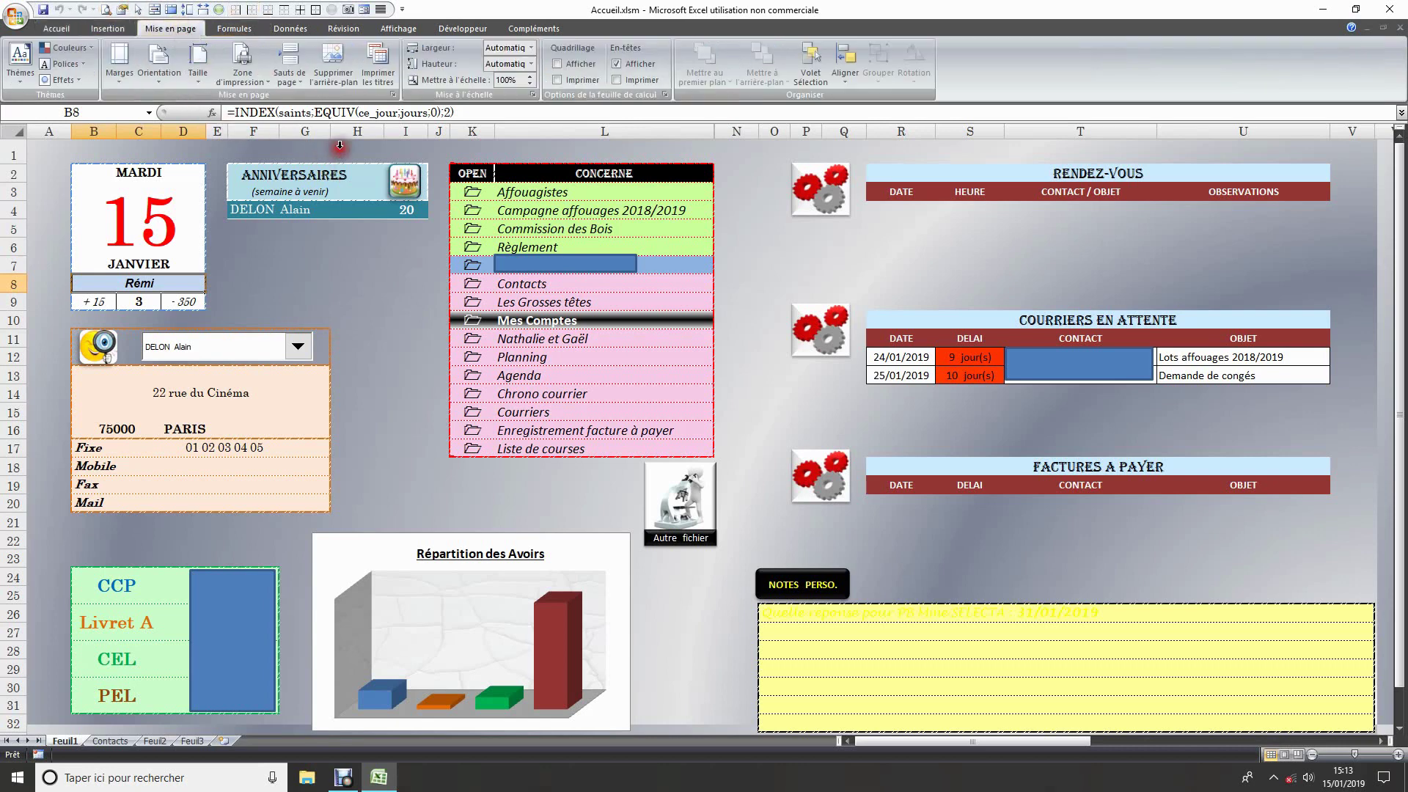
click(314, 77)
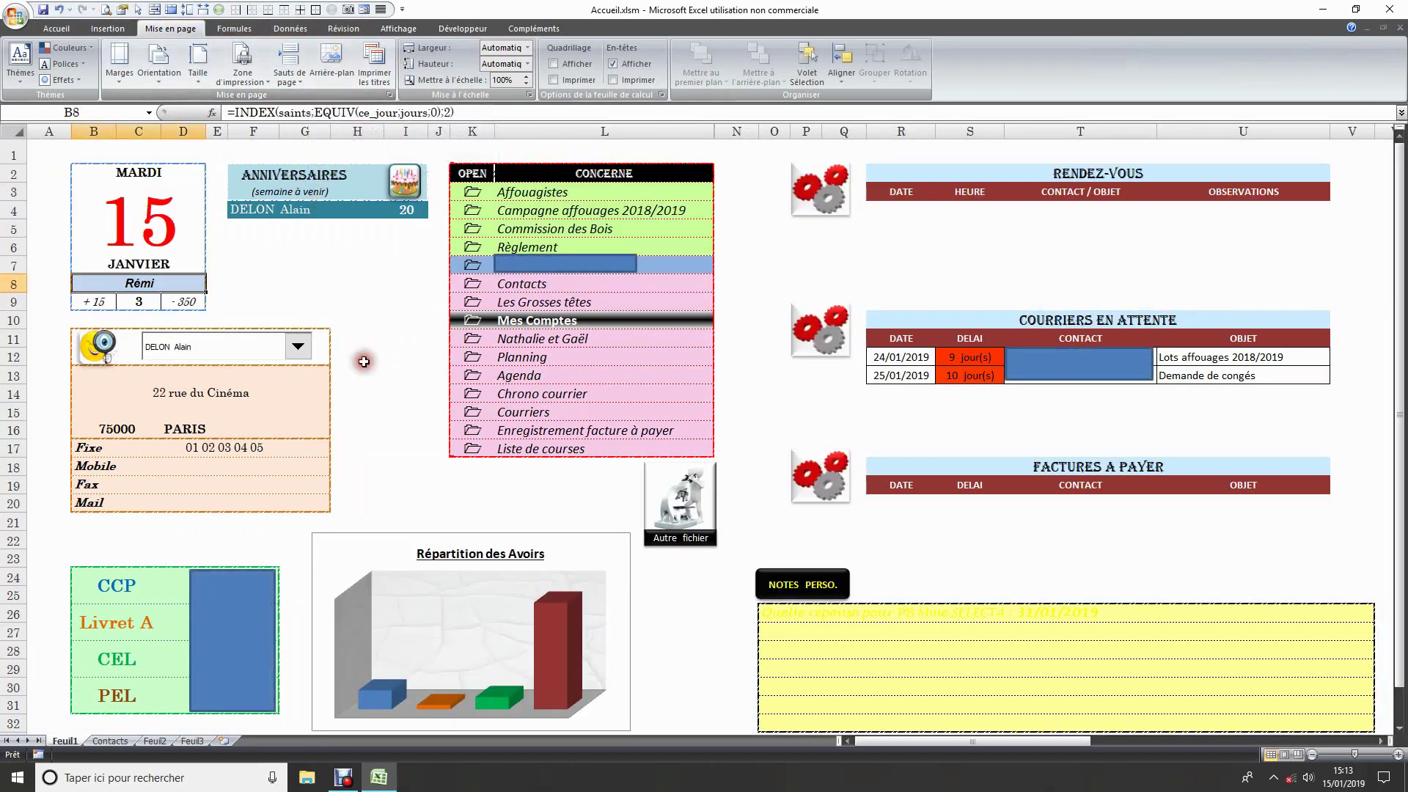
click(357, 392)
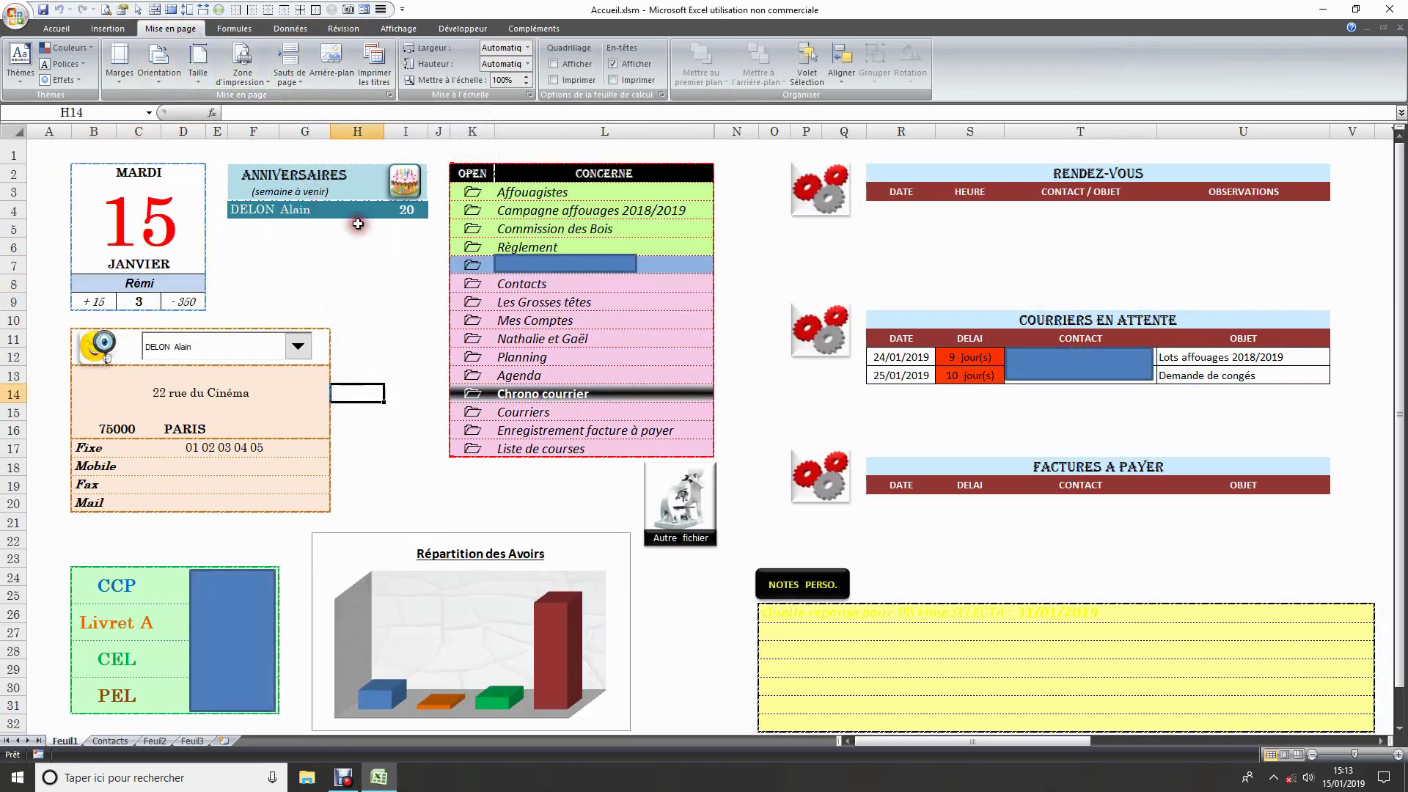
- Set degradégris.PNG from the Fonds image folder as the background of the Feuil1 sheet
click(328, 64)
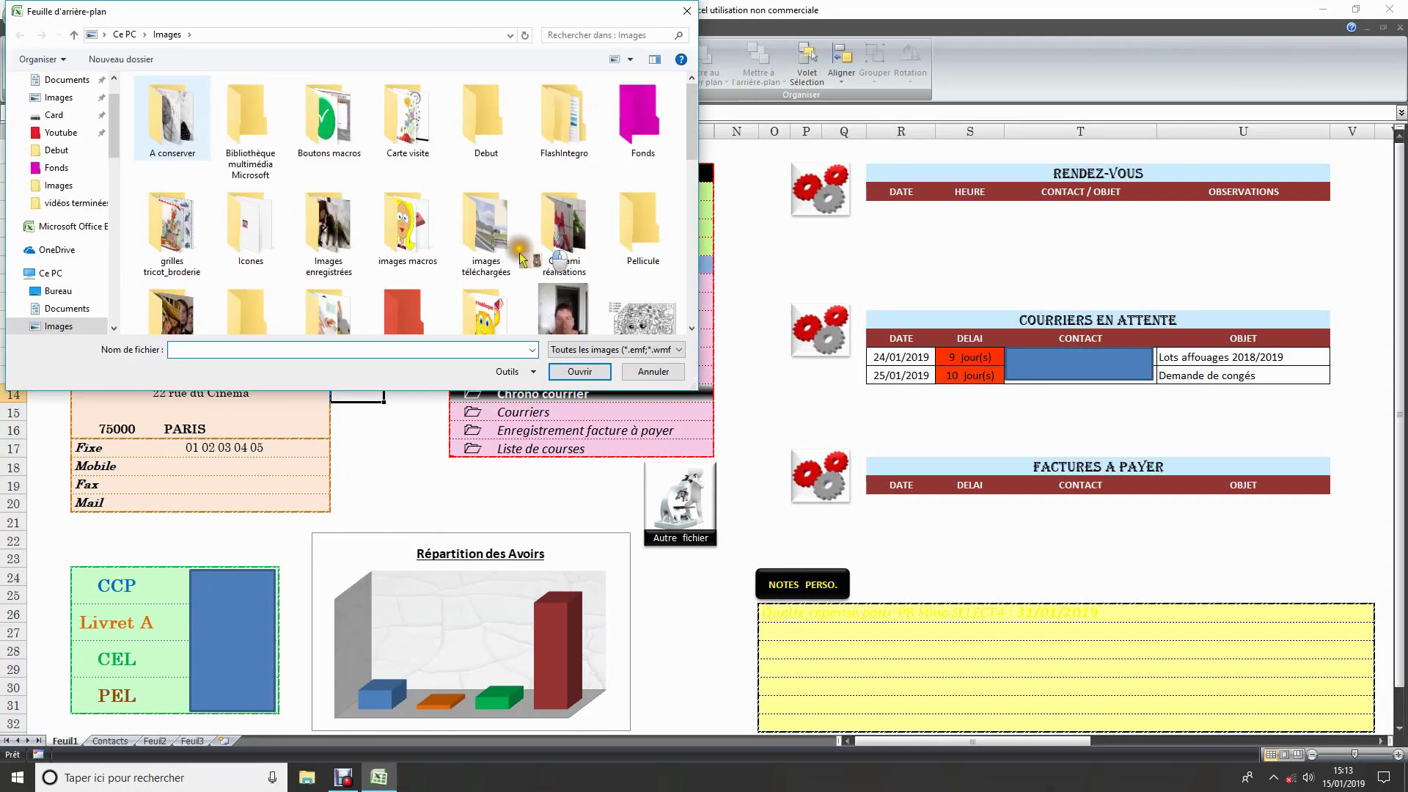
double_click(639, 117)
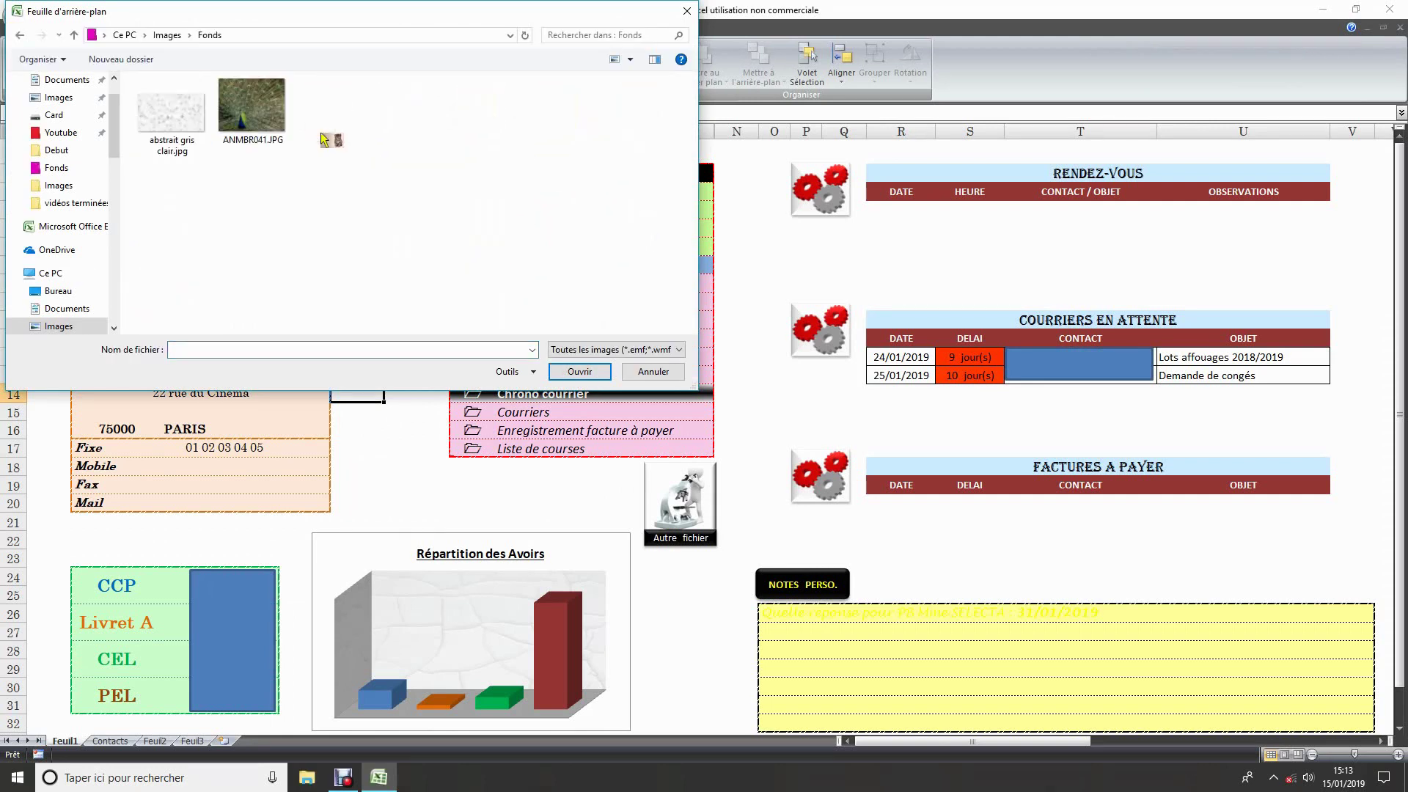
click(399, 225)
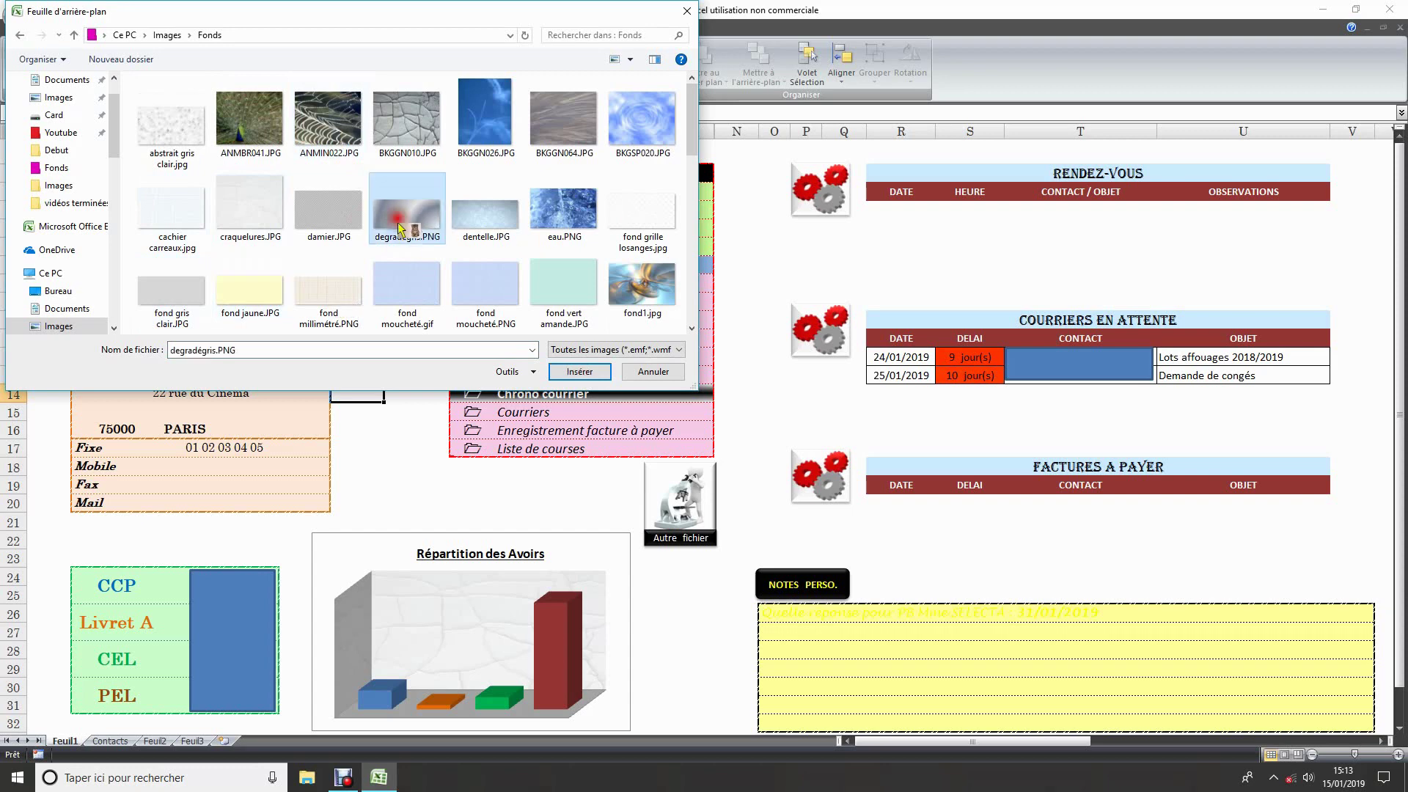
drag(399, 226, 579, 375)
click(578, 372)
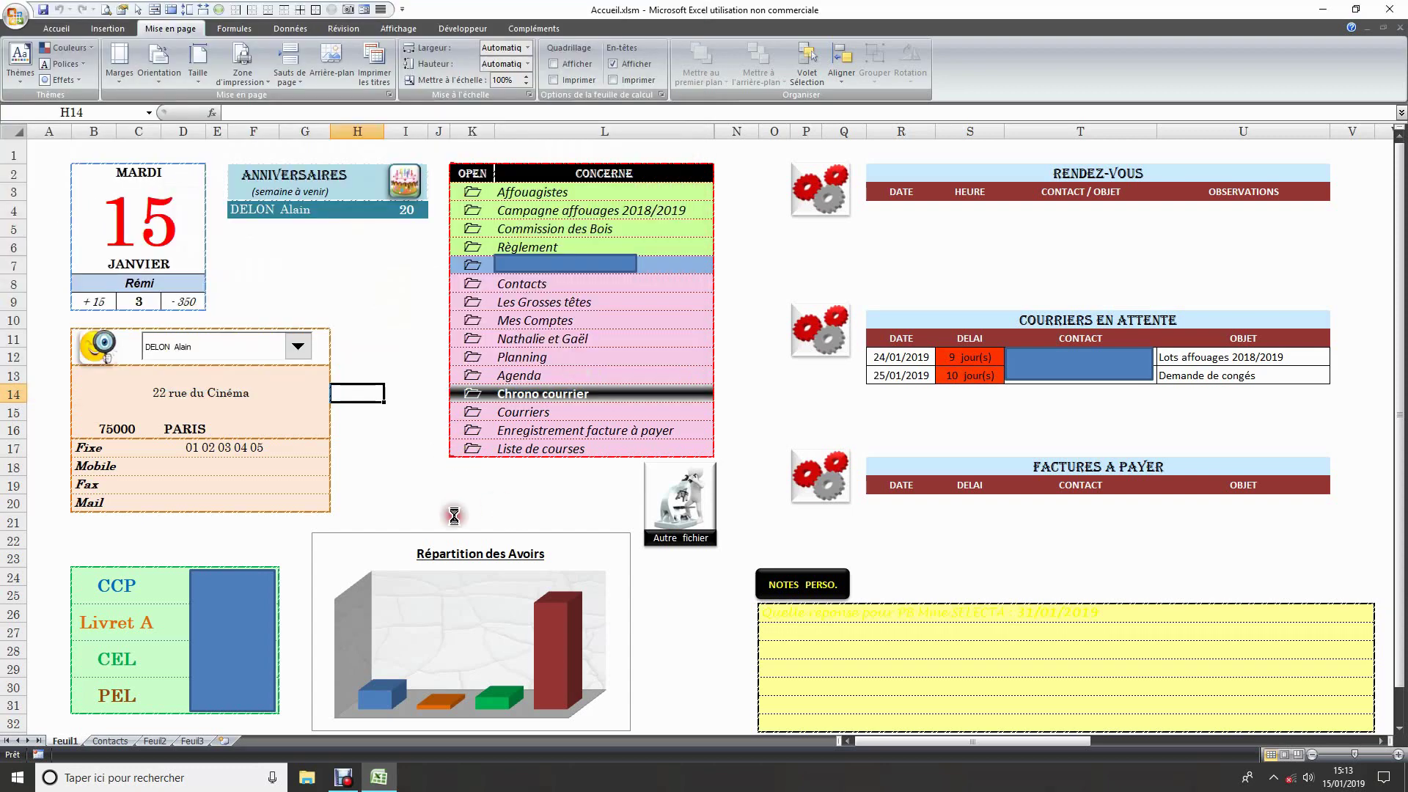